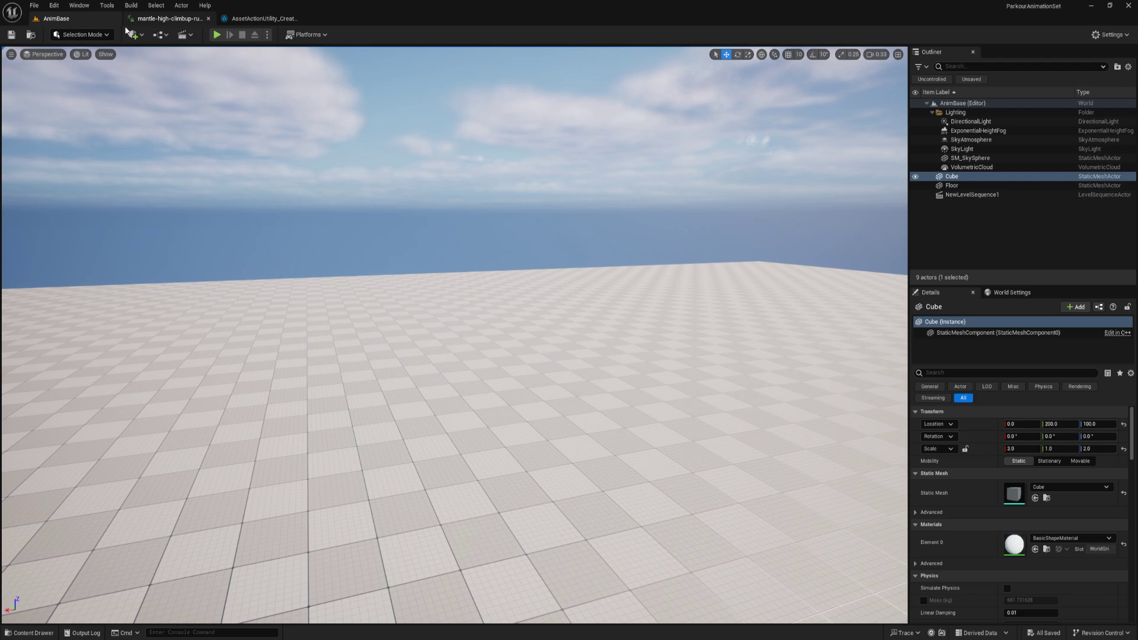
Create a new level from the Basic template.
left_click(34, 5)
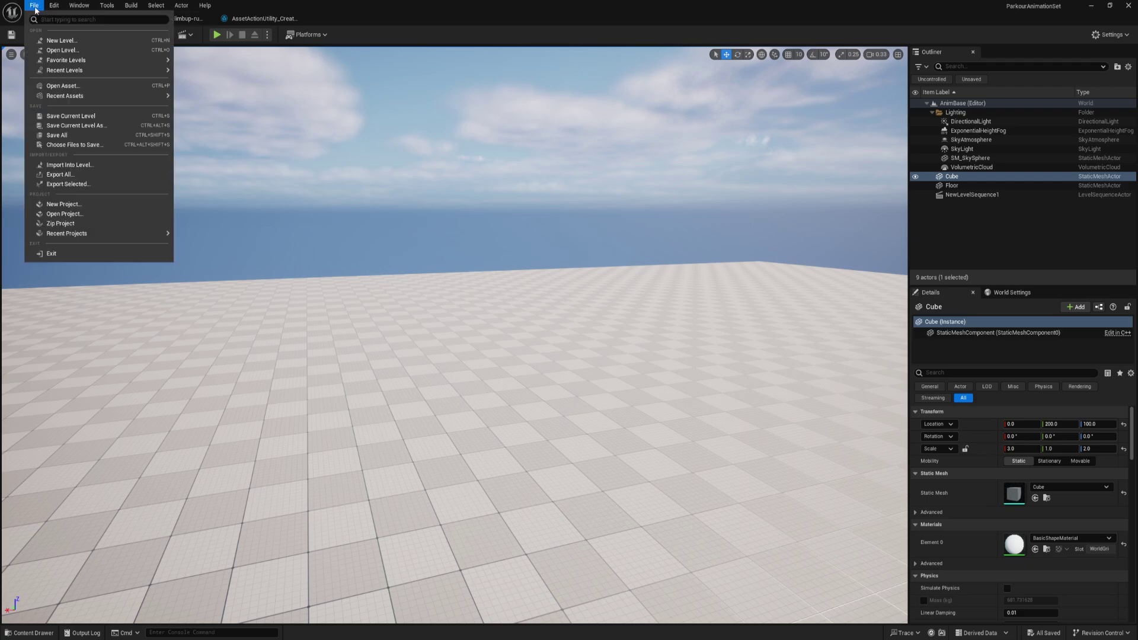
left_click(60, 41)
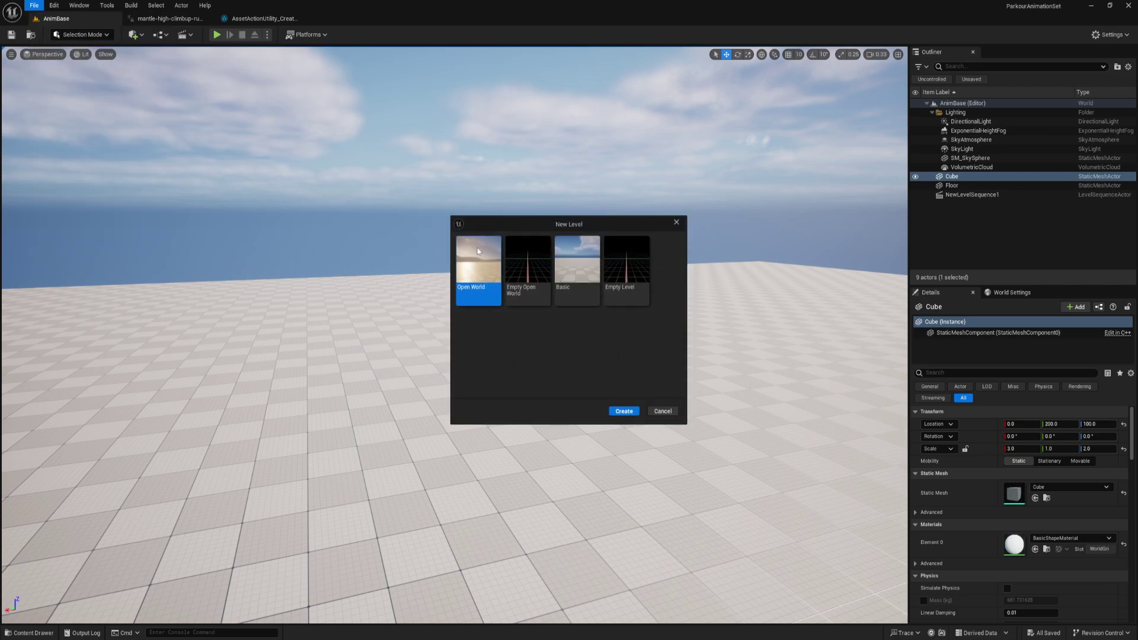
double_click(582, 288)
right_click_drag(432, 273, 461, 295)
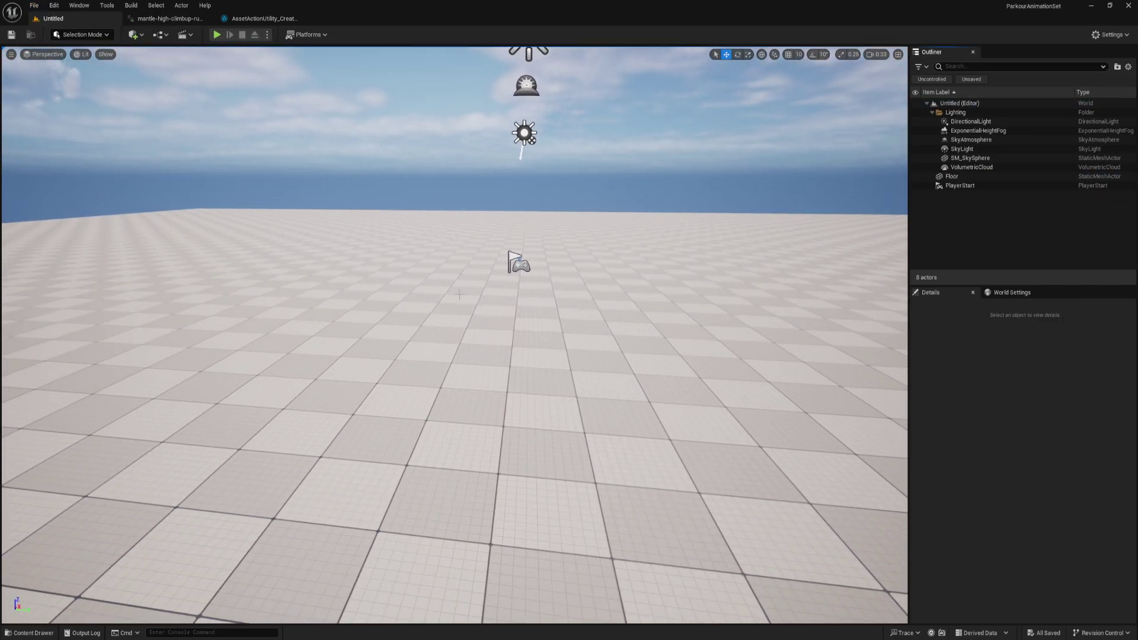
Place SKM_Manny in the level at location 0, 0, 0 and frame the view on it.
key("ctrl+space")
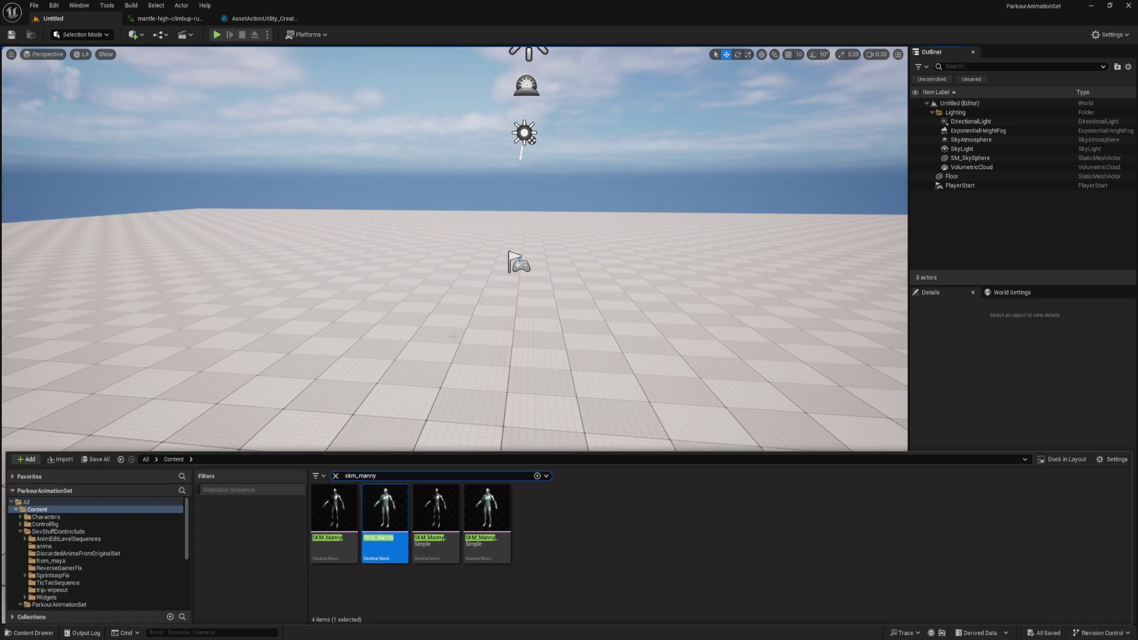
left_click_drag(386, 529, 457, 384)
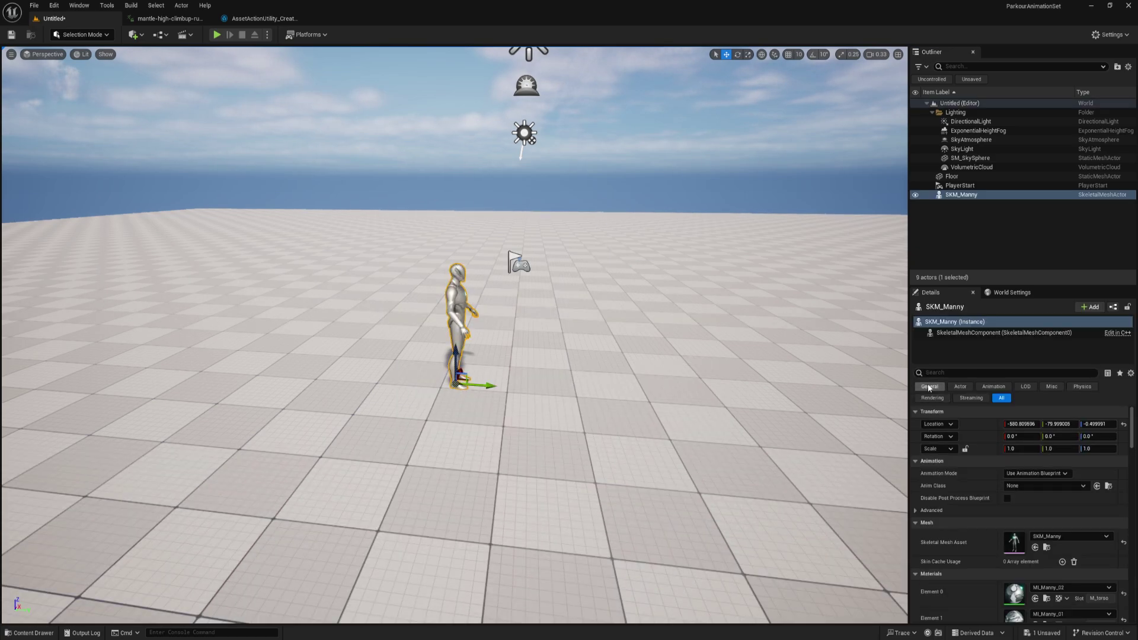
left_click(1022, 424)
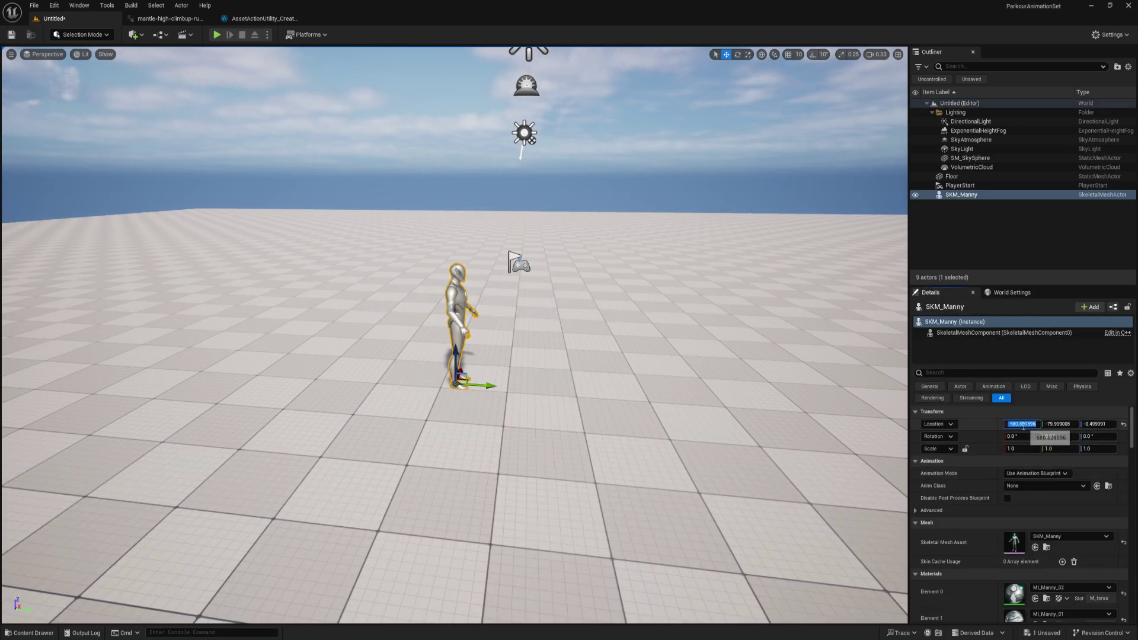
type("0")
key("Tab")
type("0")
key("Tab")
type("0")
key("Tab")
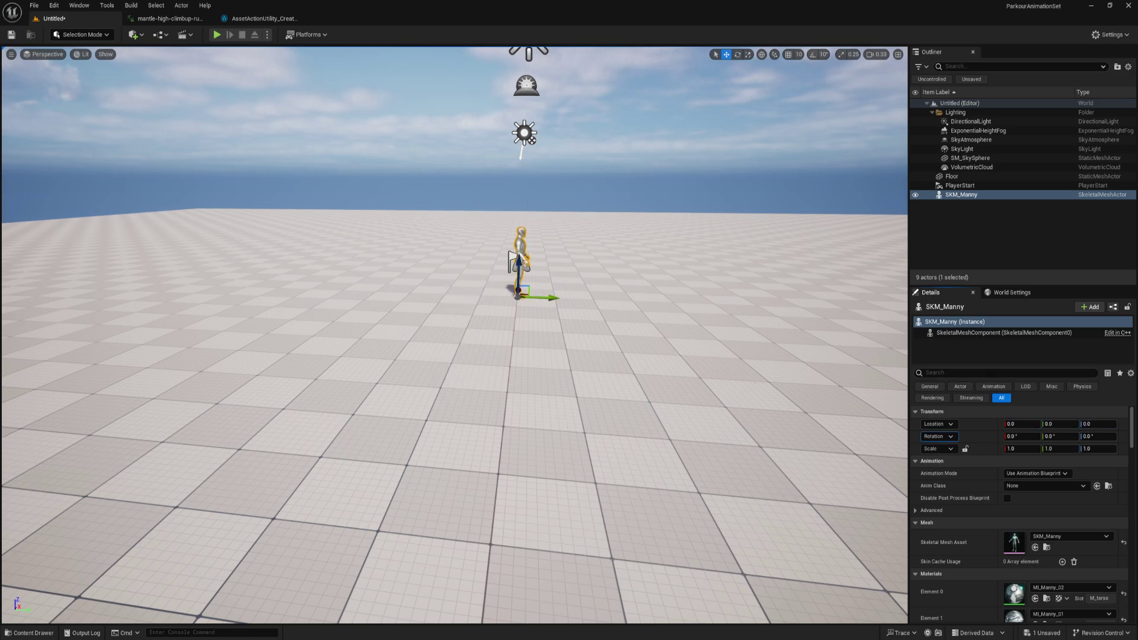
double_click(961, 196)
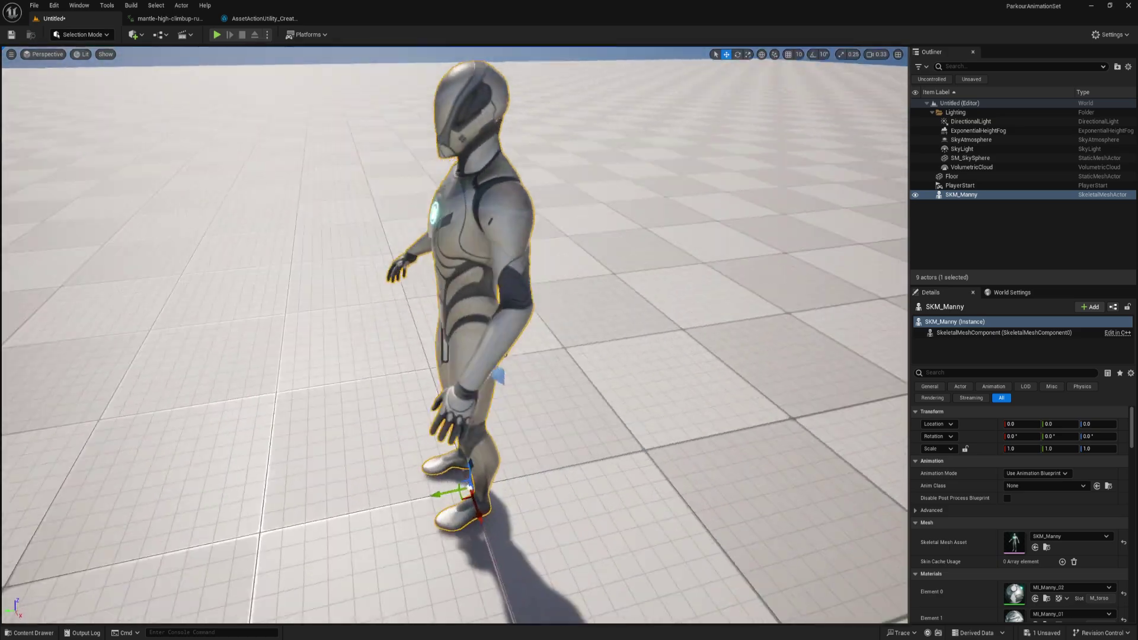
scroll(598, 279, "down", 10)
mouse_move(522, 303)
right_mouse_down()
mouse_move(452, 405)
mouse_move(394, 408)
mouse_move(396, 456)
mouse_move(529, 299)
right_mouse_up()
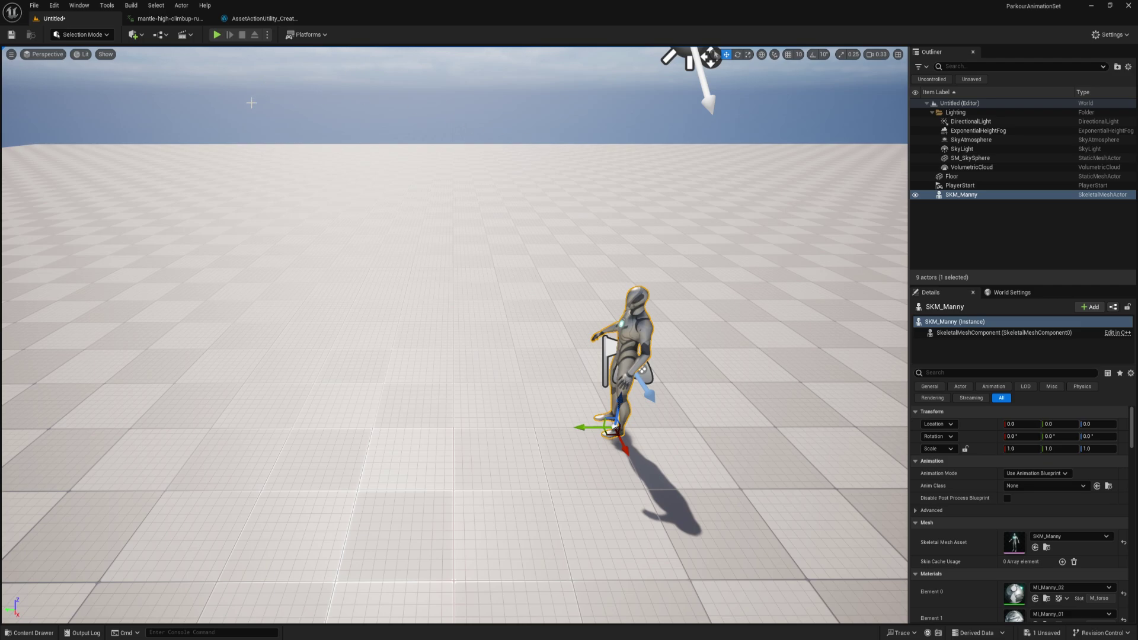
Add a Cube to the level from the Quick Add shapes.
left_click(134, 34)
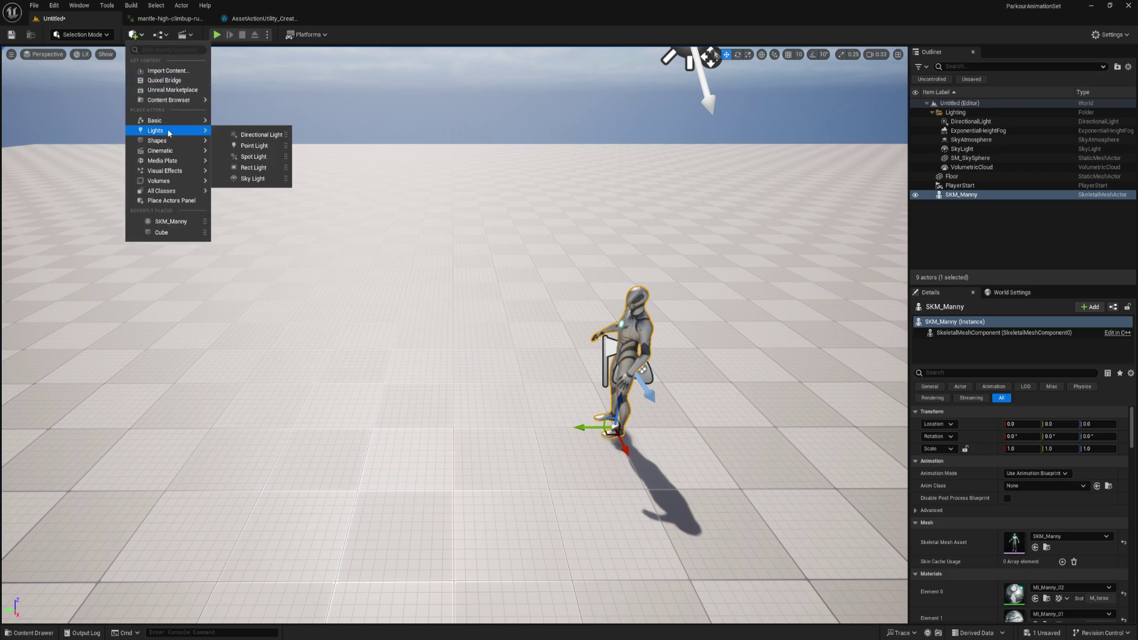
mouse_move(167, 173)
mouse_move(172, 142)
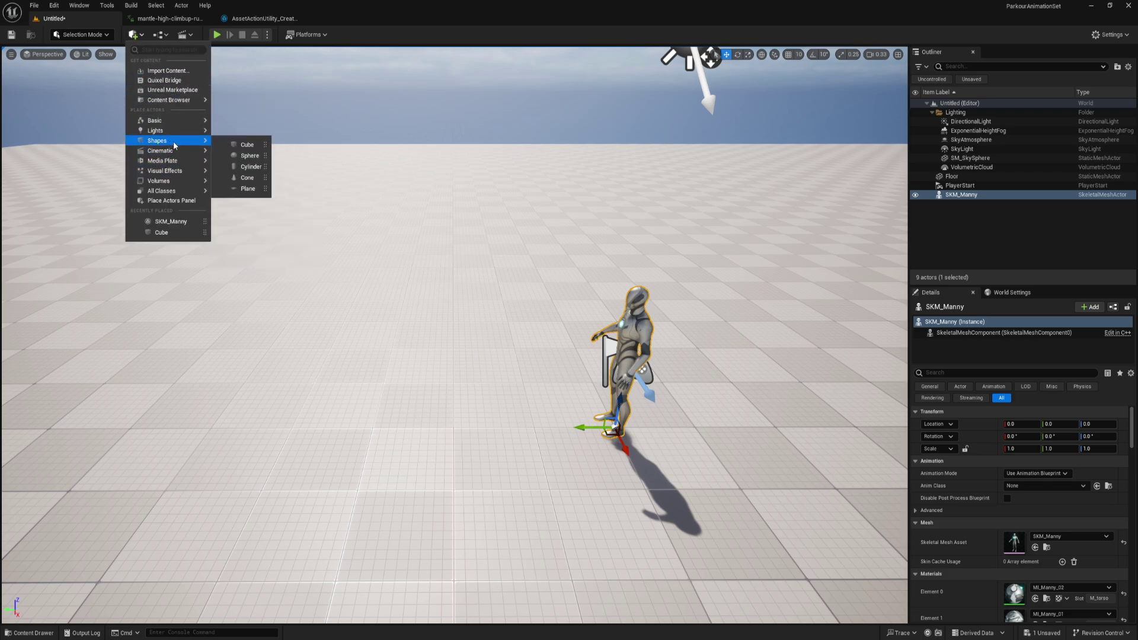
left_click(246, 145)
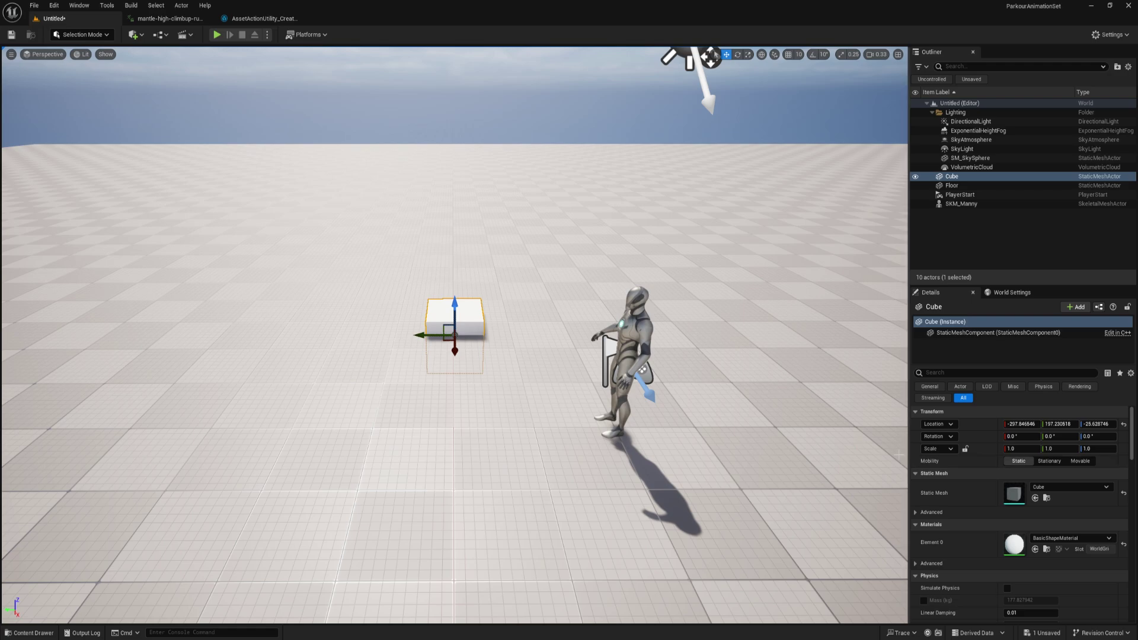
Move the cube to location 0, 200, 50 and set its Z scale to 2.
left_click(1097, 424)
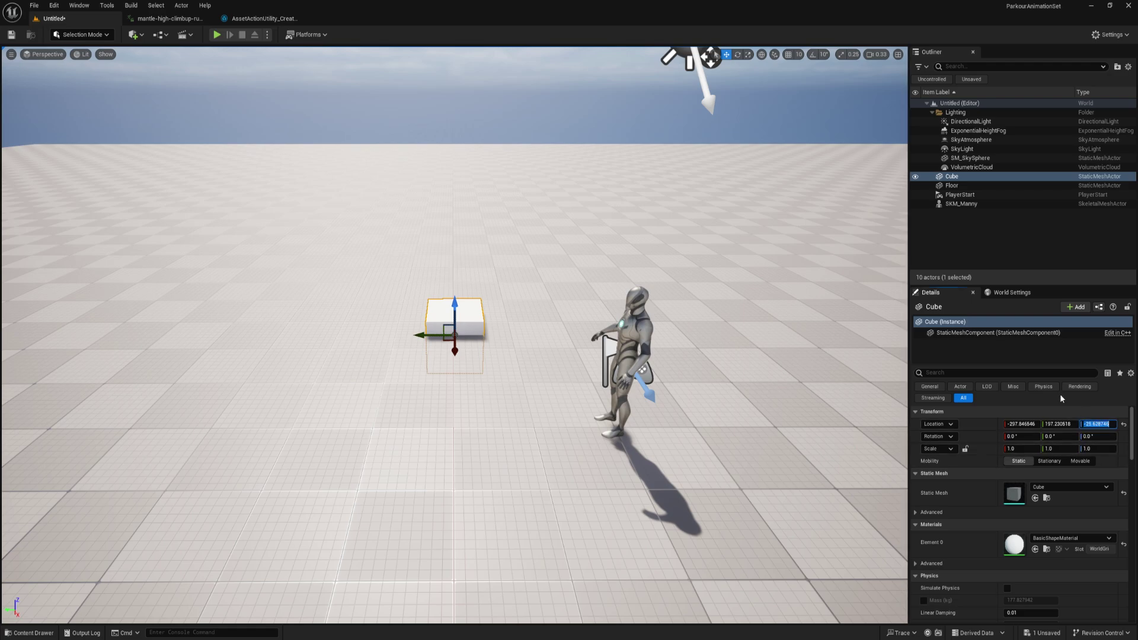
type("50")
key("shift+Tab")
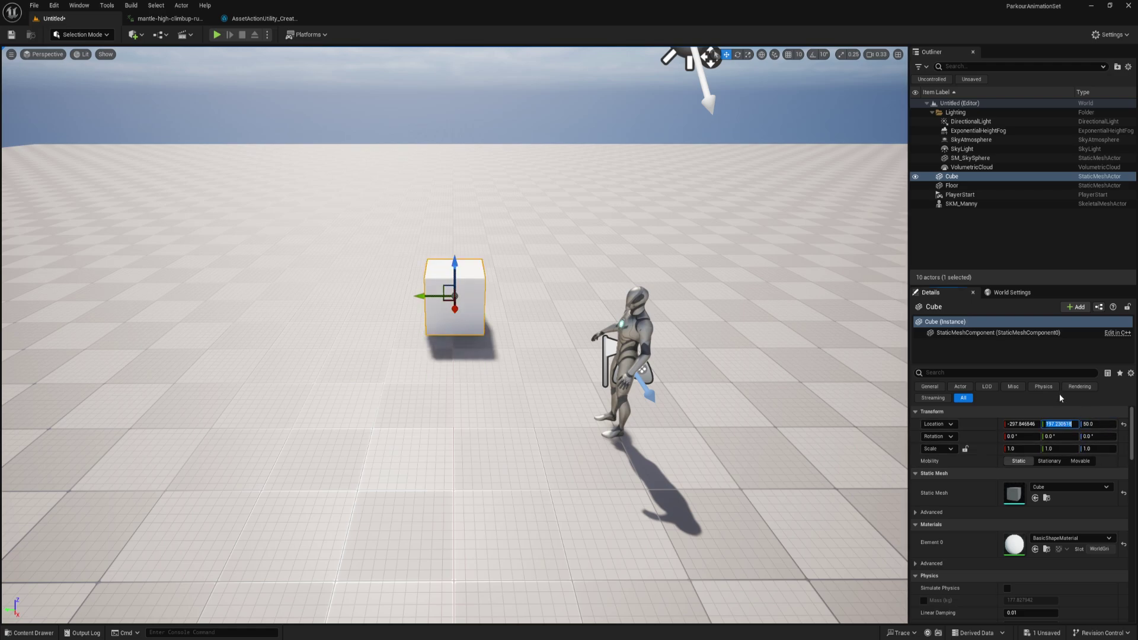
type("200")
key("shift+Tab")
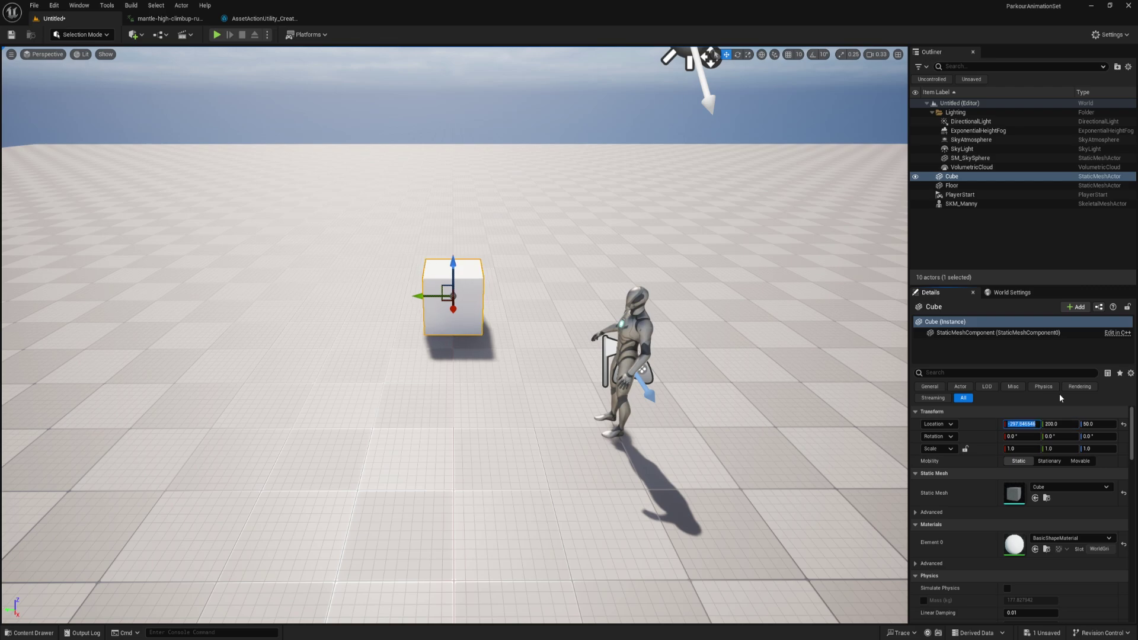
type("0")
key("Return")
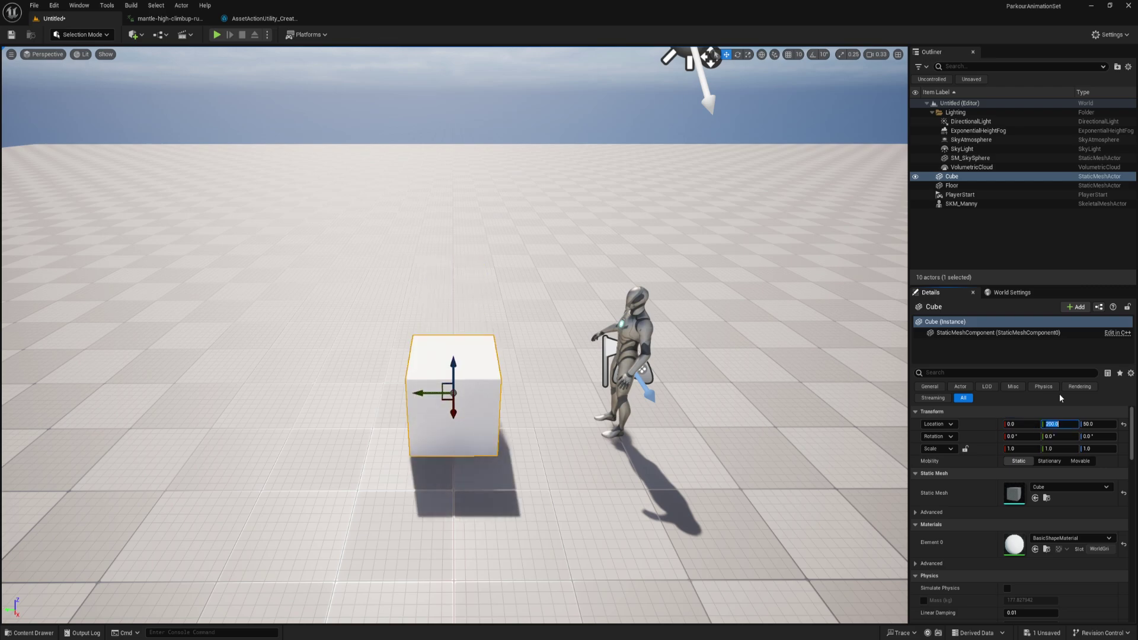
key("Tab")
key("Tab")
key("Tab")
key("Tab")
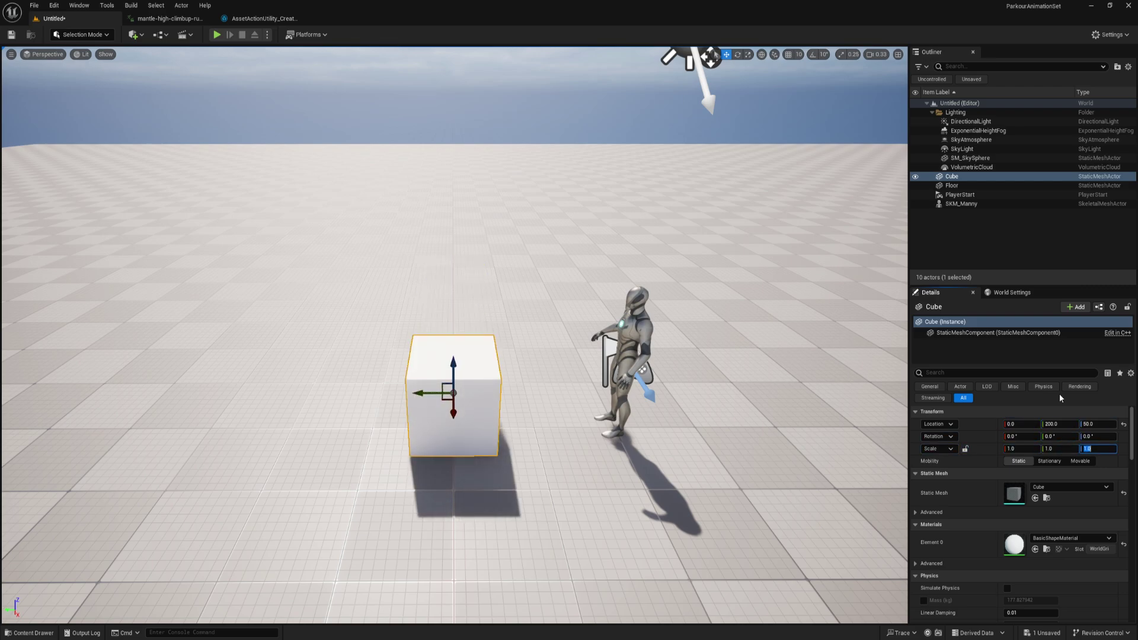
type("2")
key("Return")
Lift the cube to Z location 100 and widen it along X into a wall beside the character.
left_click(1090, 423)
type("100")
key("Return")
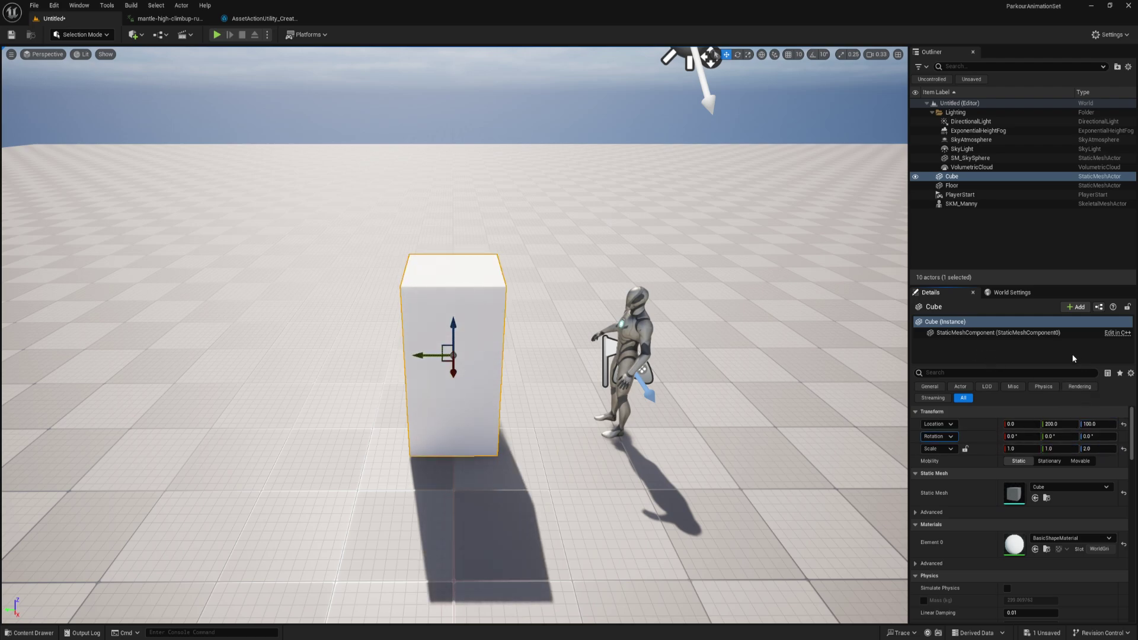
left_click(1018, 449)
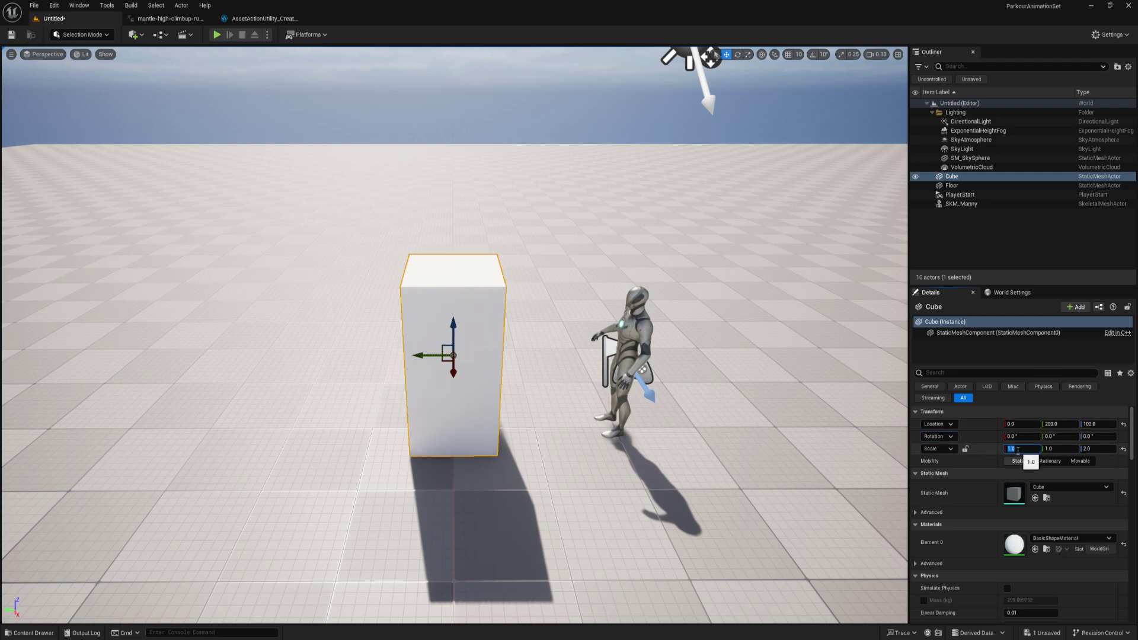
type("2")
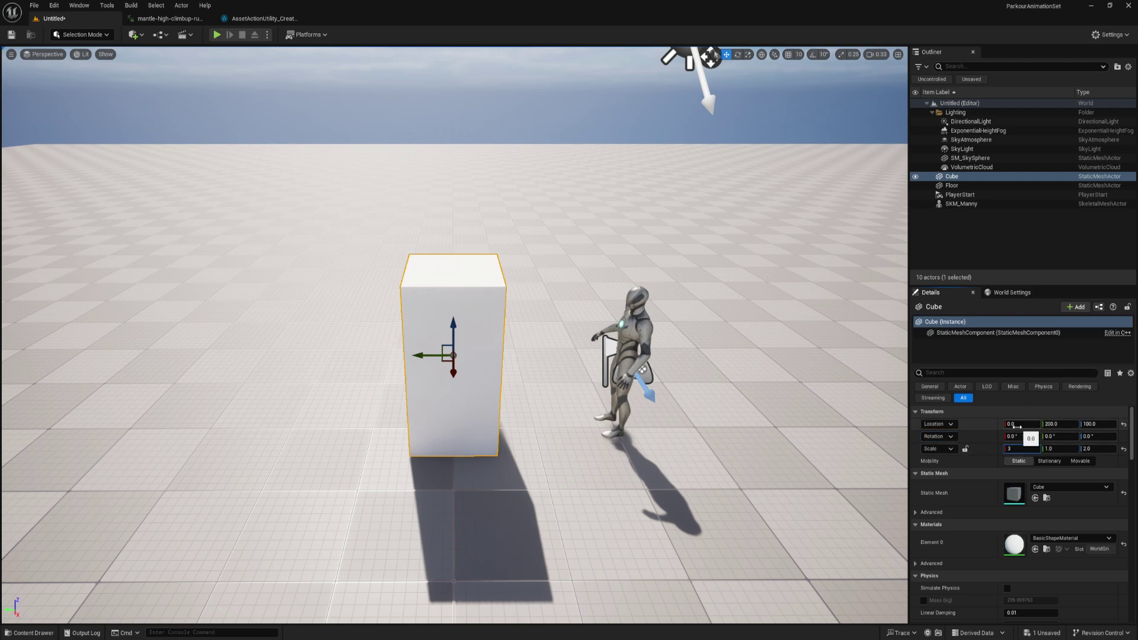
key("Return")
right_click_drag(533, 297, 474, 296)
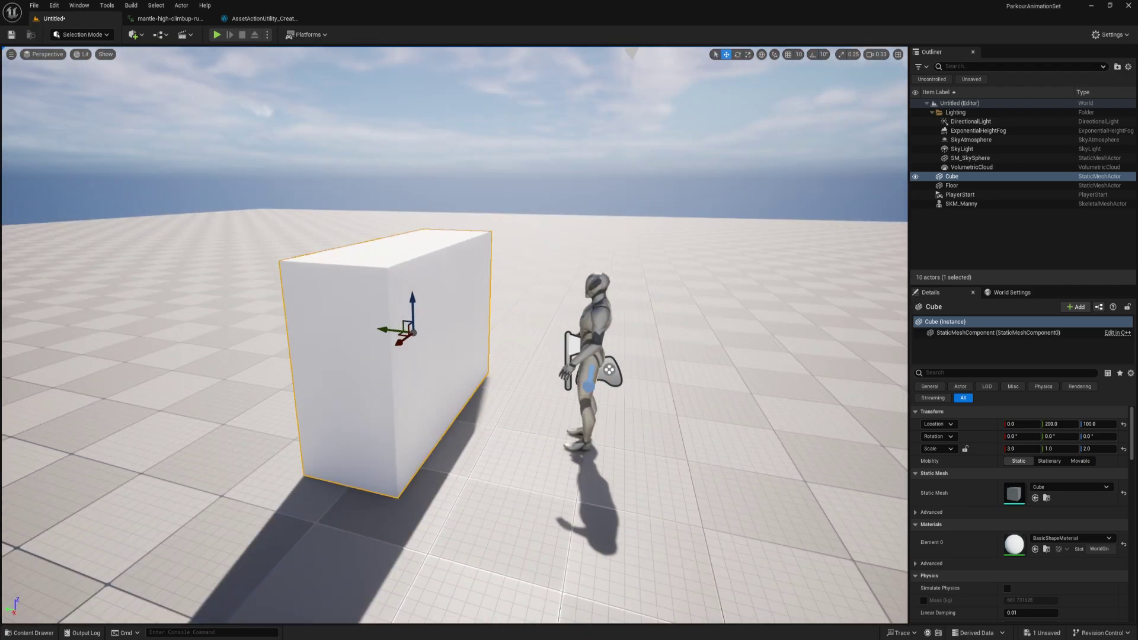
right_click_drag(712, 399, 652, 380)
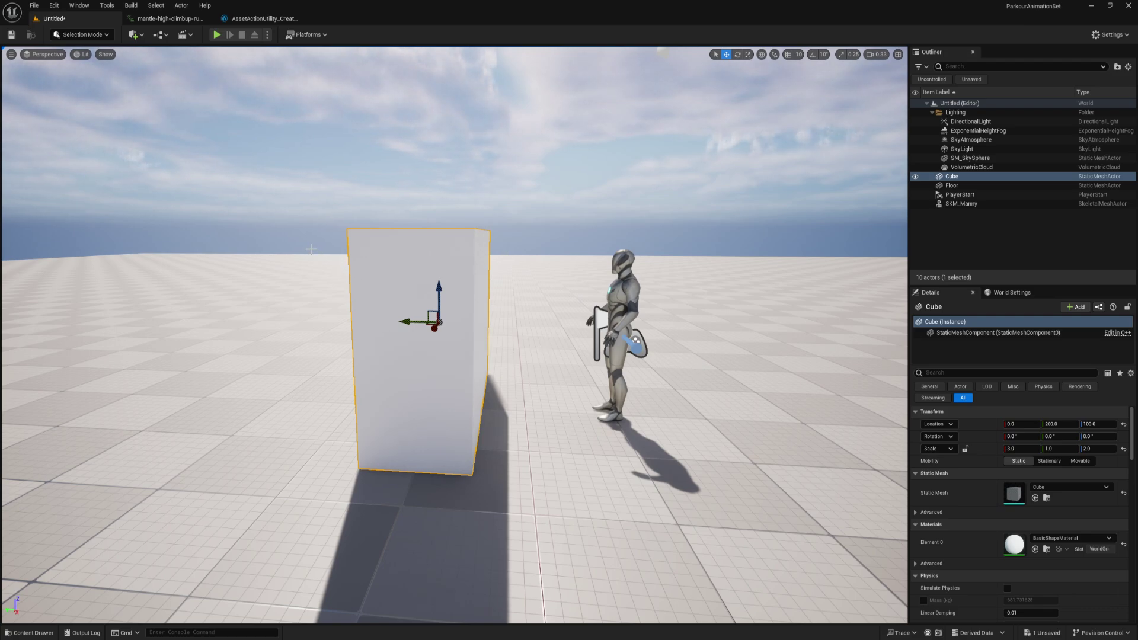
Save the level as BaseAnim.
key("ctrl+alt+s")
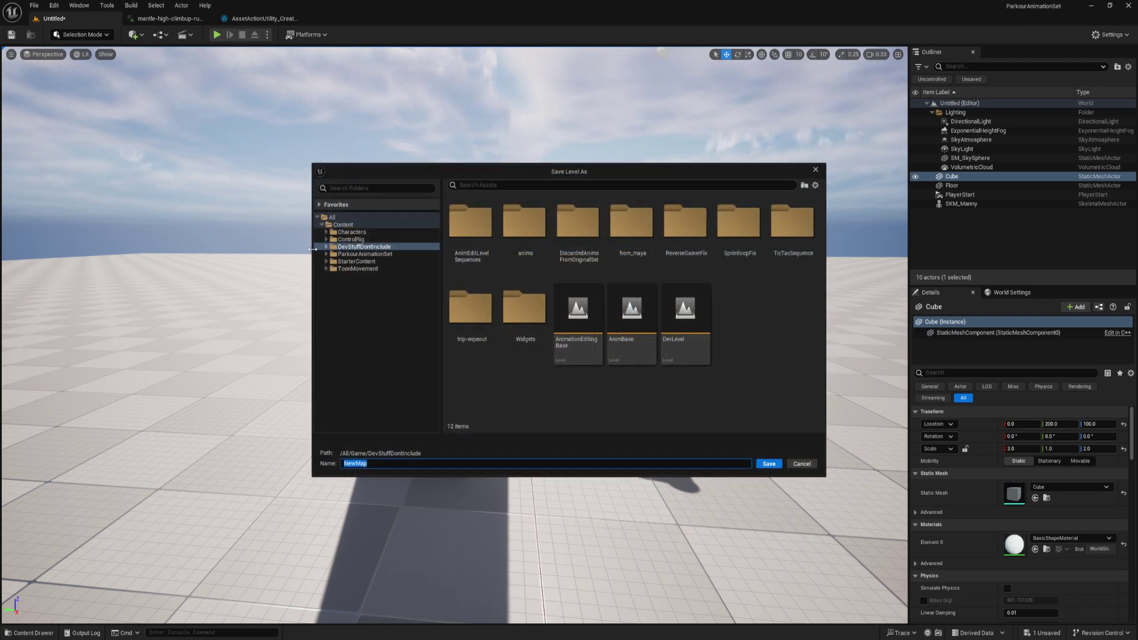
type("BaseAnim")
key("Return")
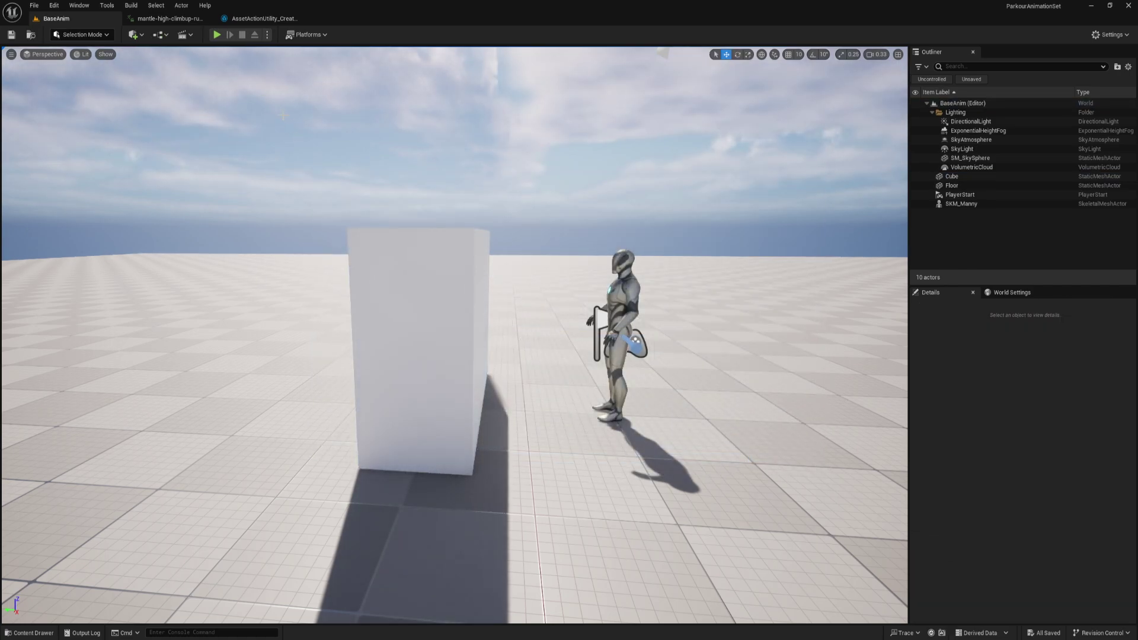
Add a new level sequence and save it as NewLevelSequence2.
left_click(184, 35)
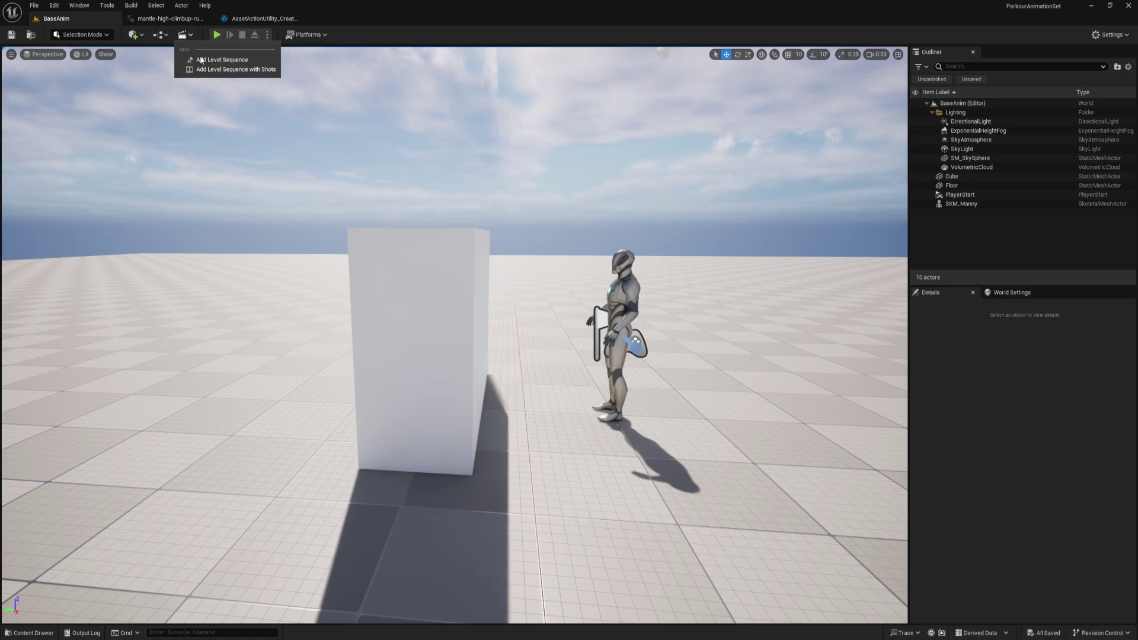
left_click(224, 62)
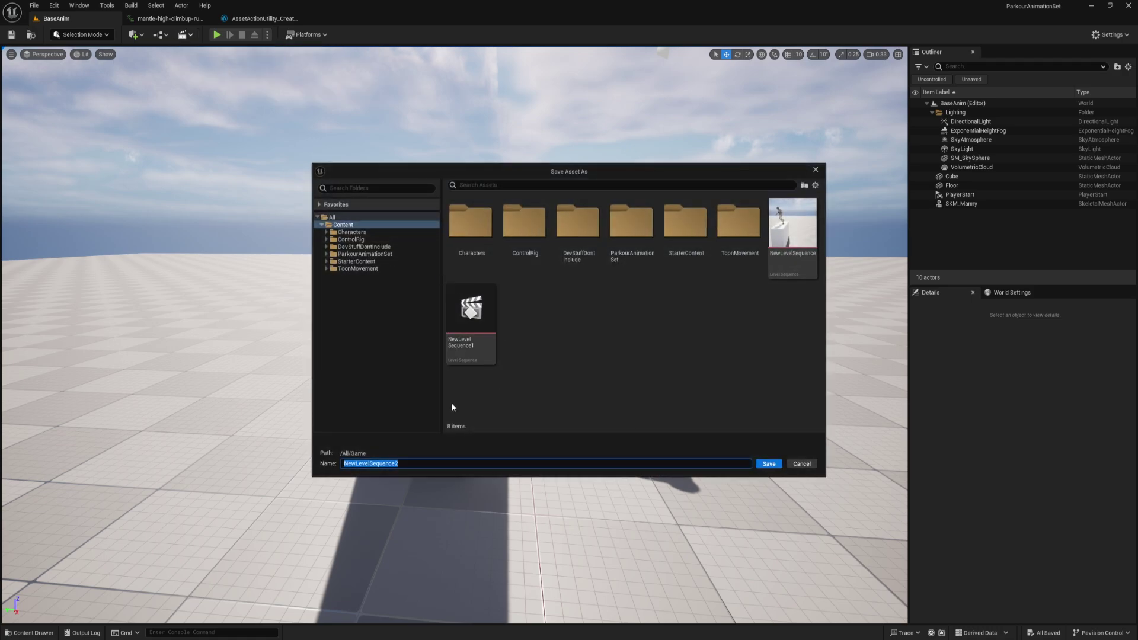
left_click(769, 463)
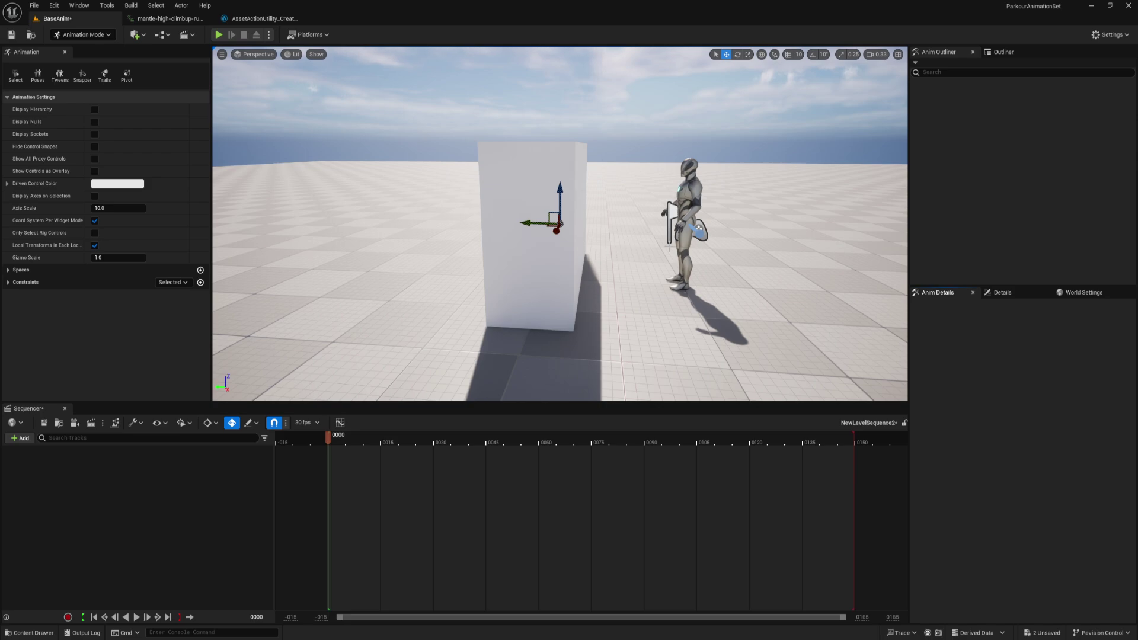
Add SKM_Manny to the sequence and convert it to a spawnable.
left_click(701, 231)
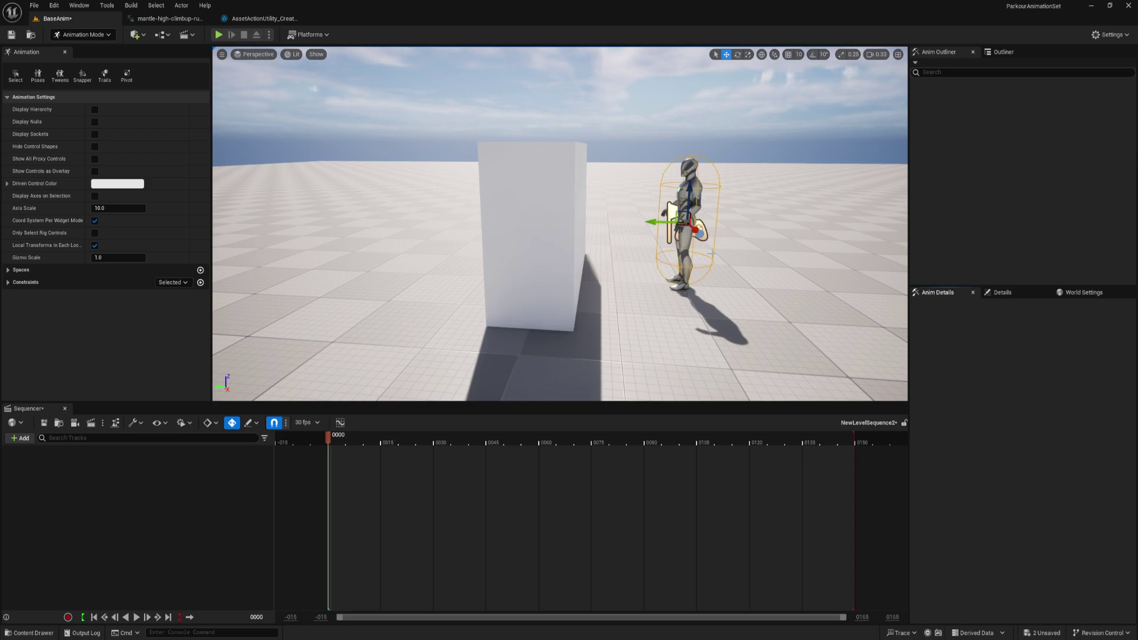
left_click(655, 212)
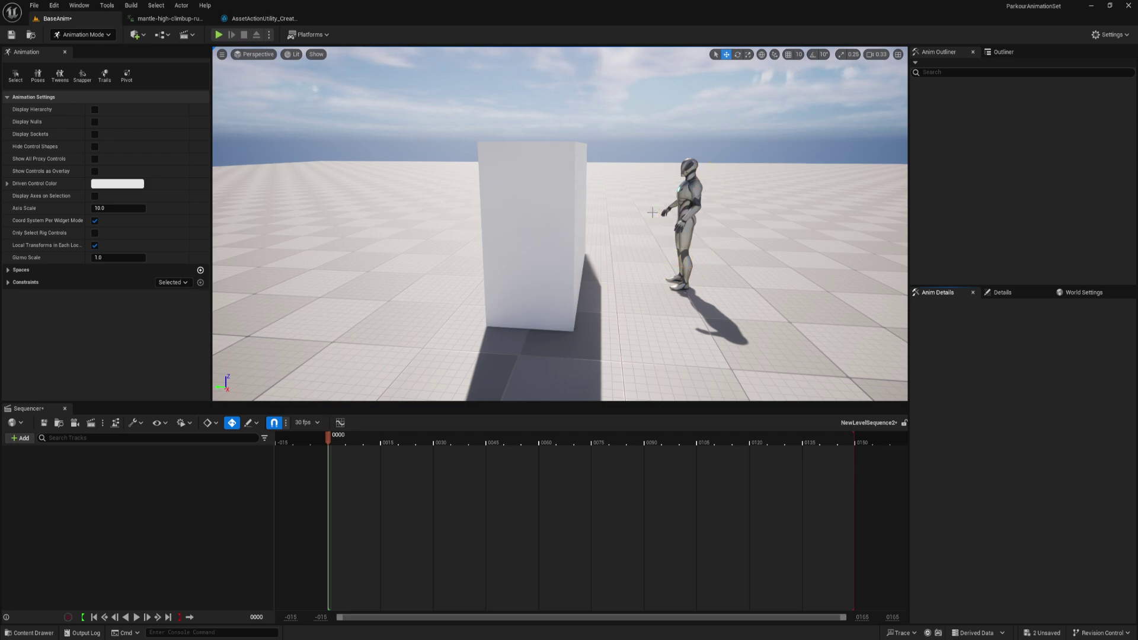
left_click(690, 193)
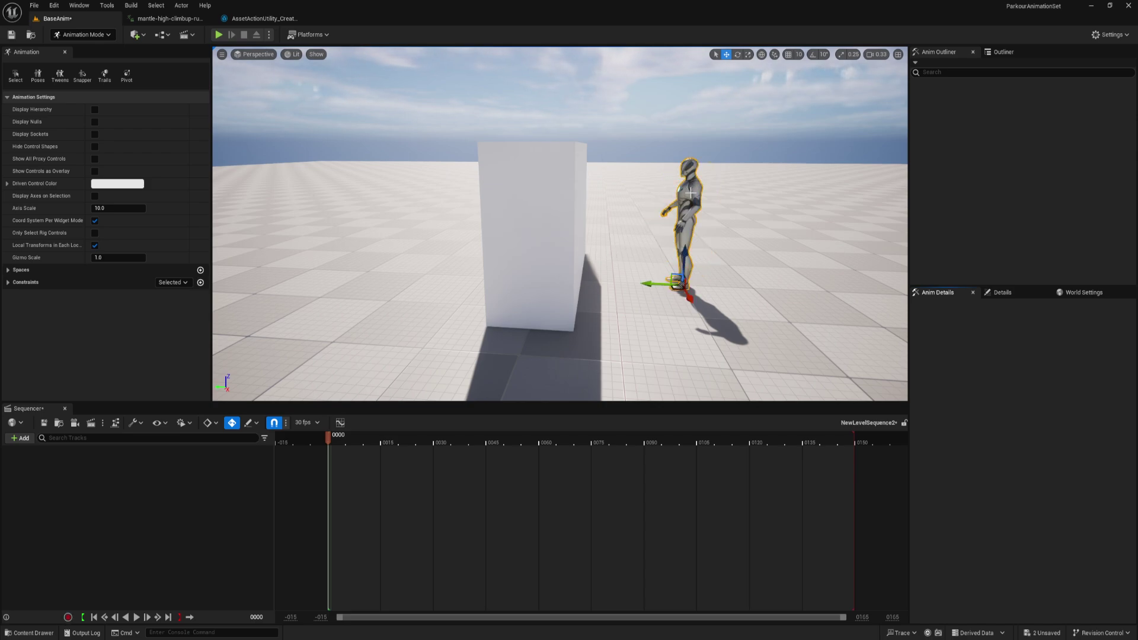
left_click(686, 243)
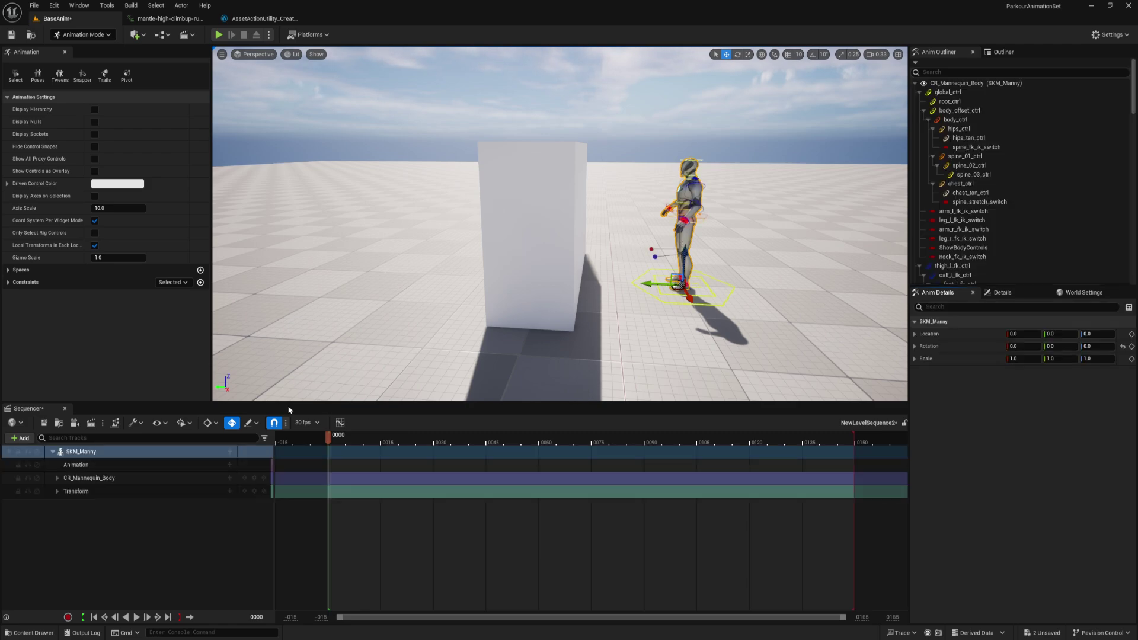
right_click(114, 454)
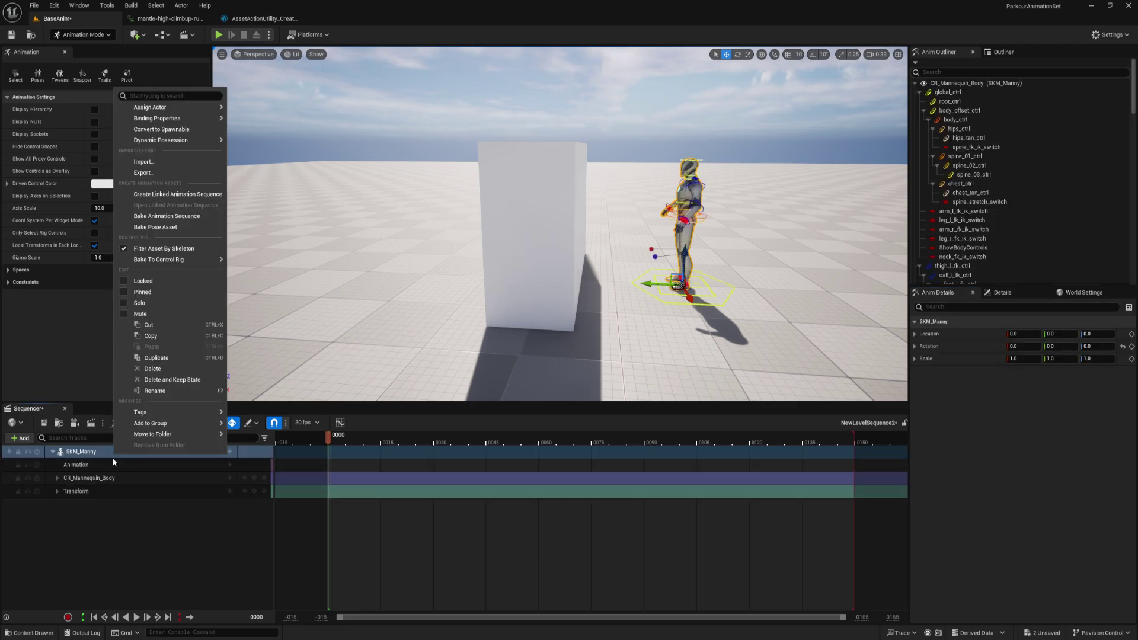
left_click(161, 128)
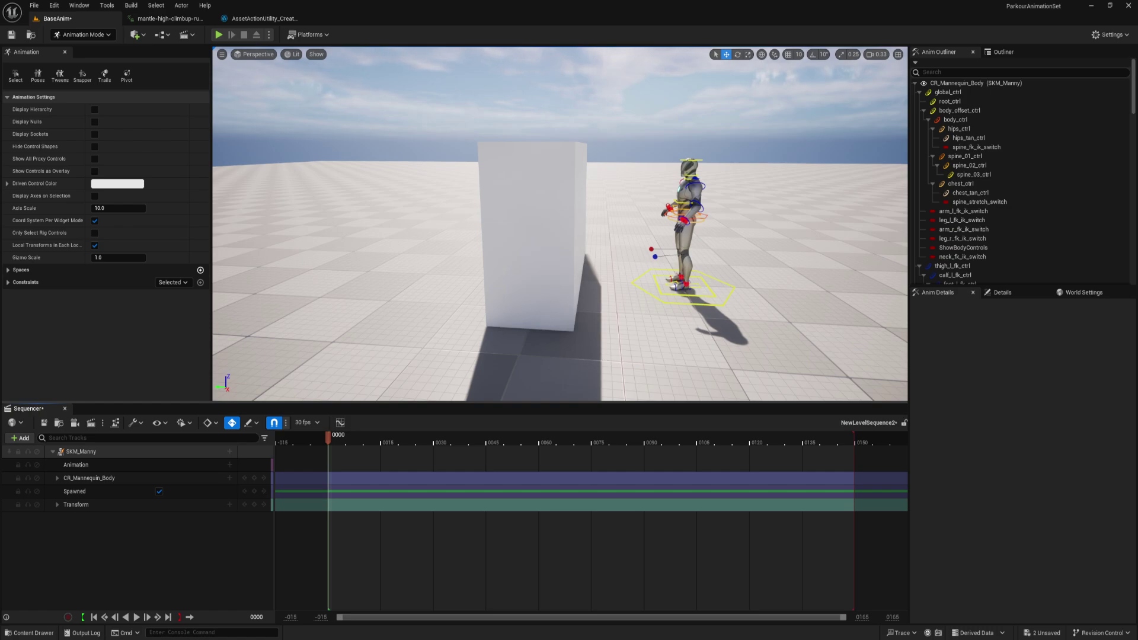
Add the white box to the sequence as a spawnable and key its transform at frame 0.
left_click(532, 285)
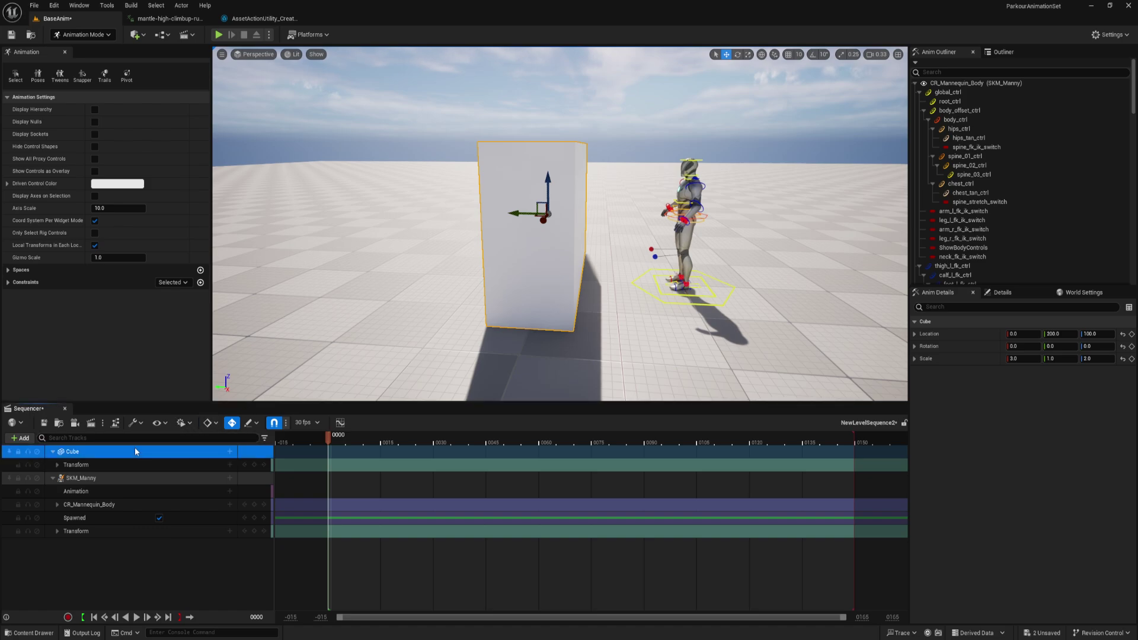
right_click(134, 449)
left_click(184, 209)
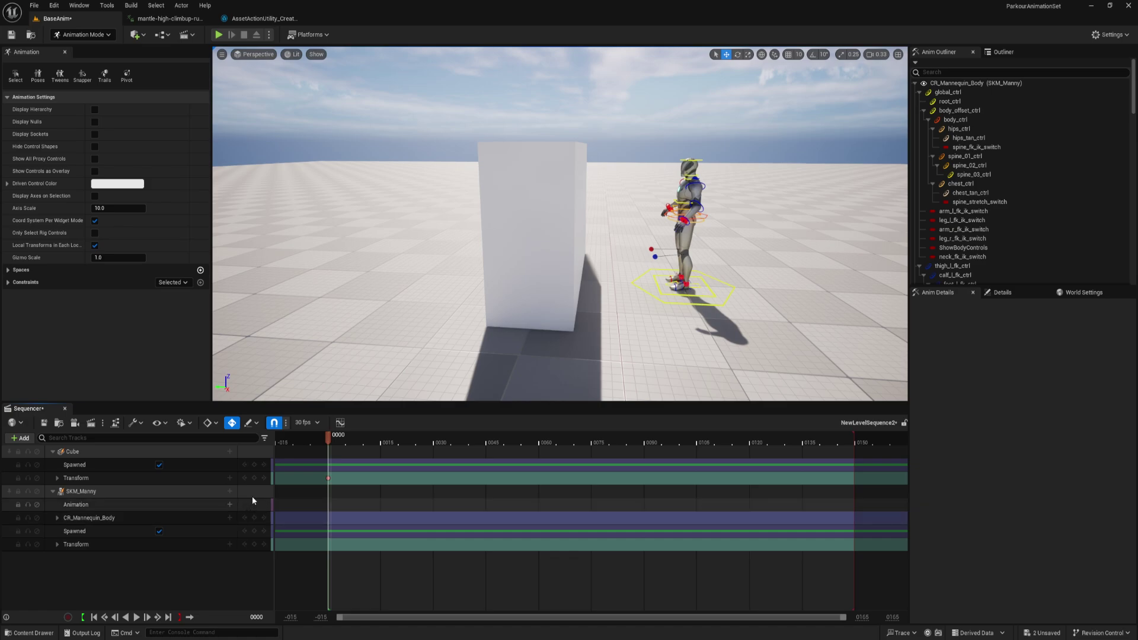
left_click(254, 478)
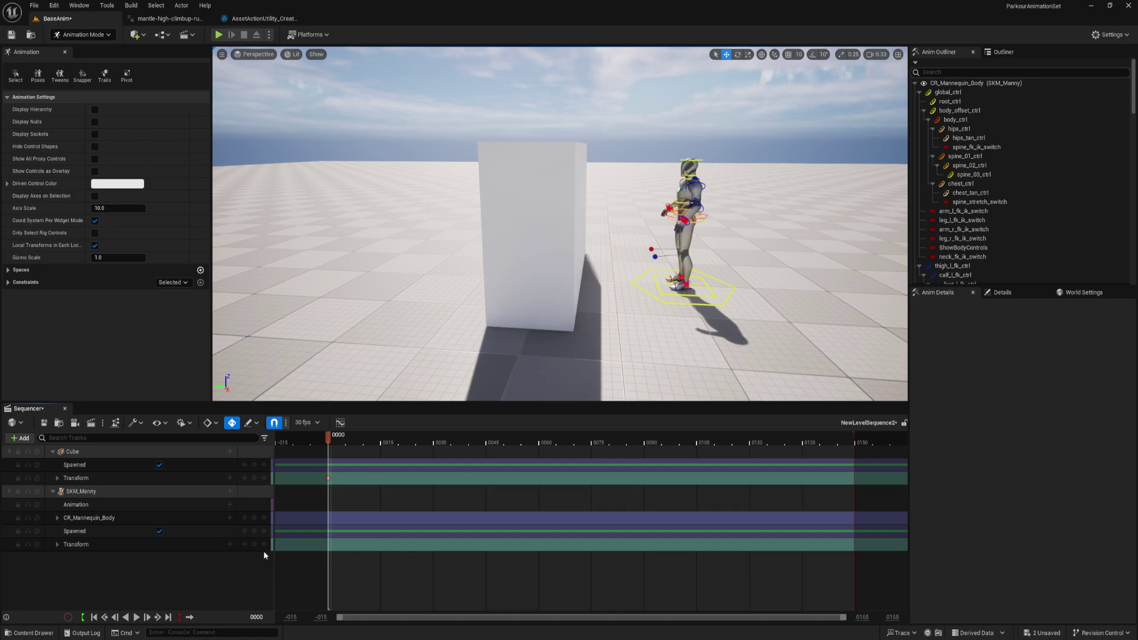
Delete the CR_Mannequin_Body track from SKM_Manny.
left_click(132, 520)
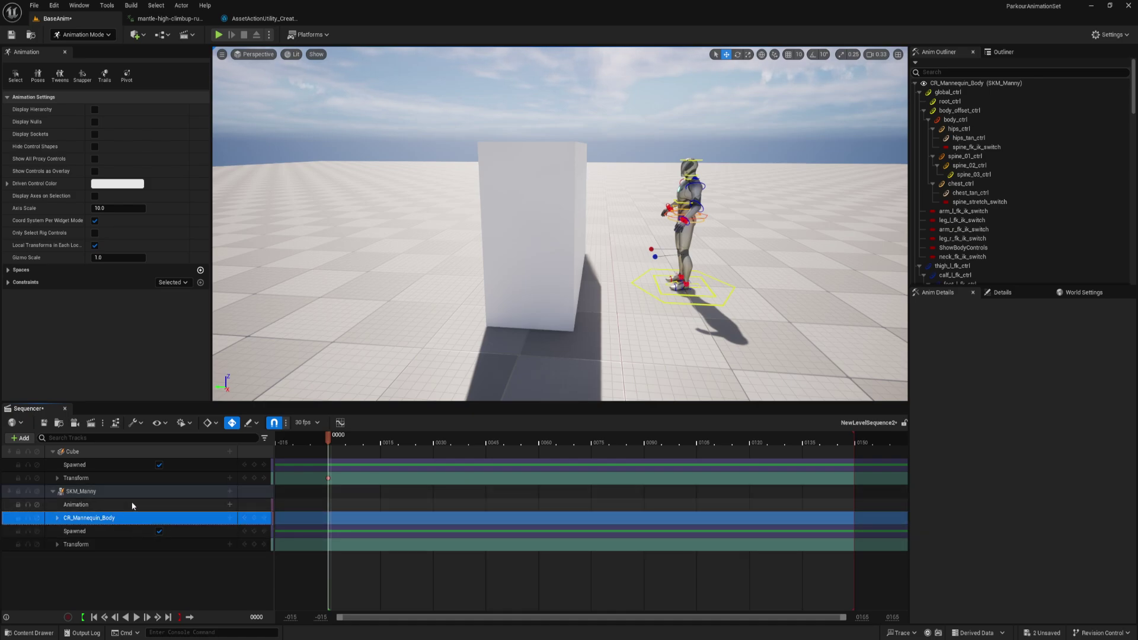
right_click(123, 515)
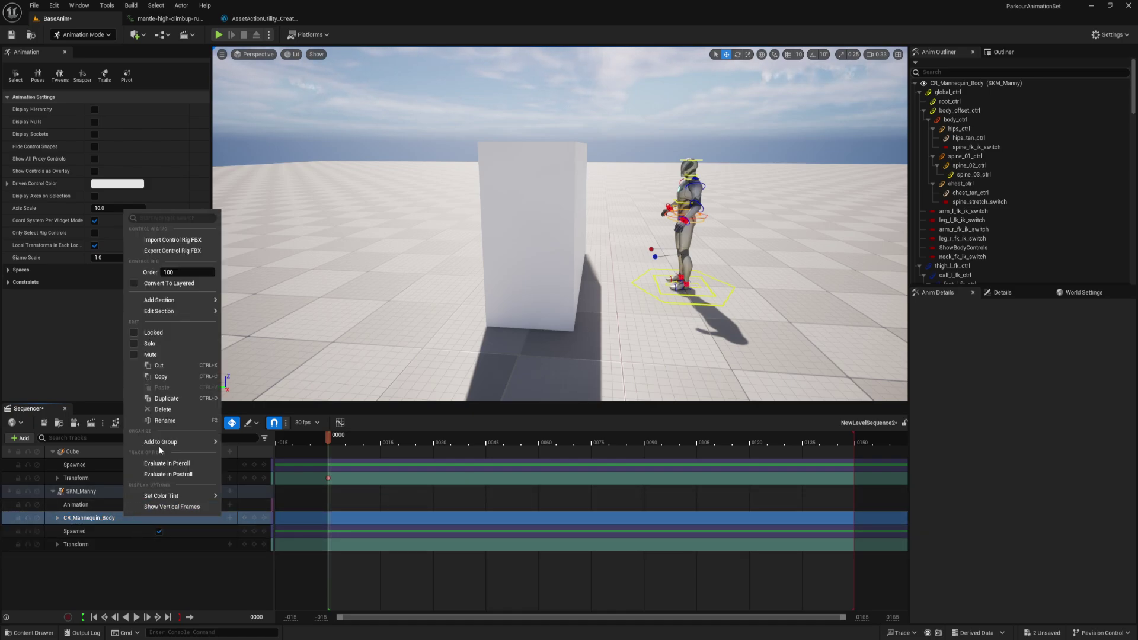
left_click(109, 517)
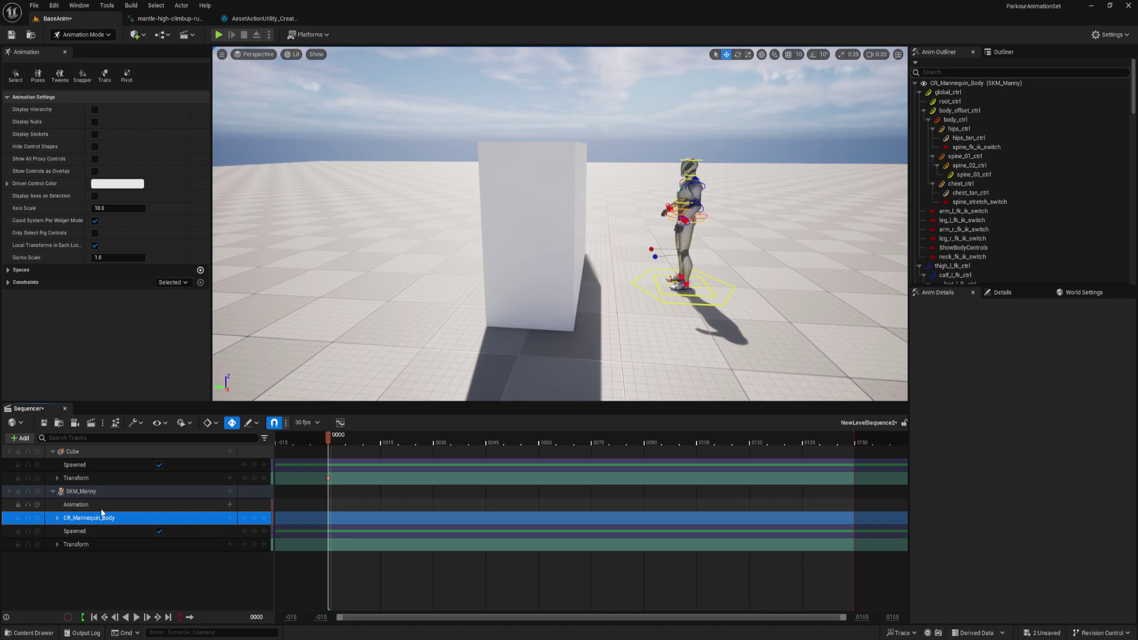
key("Delete")
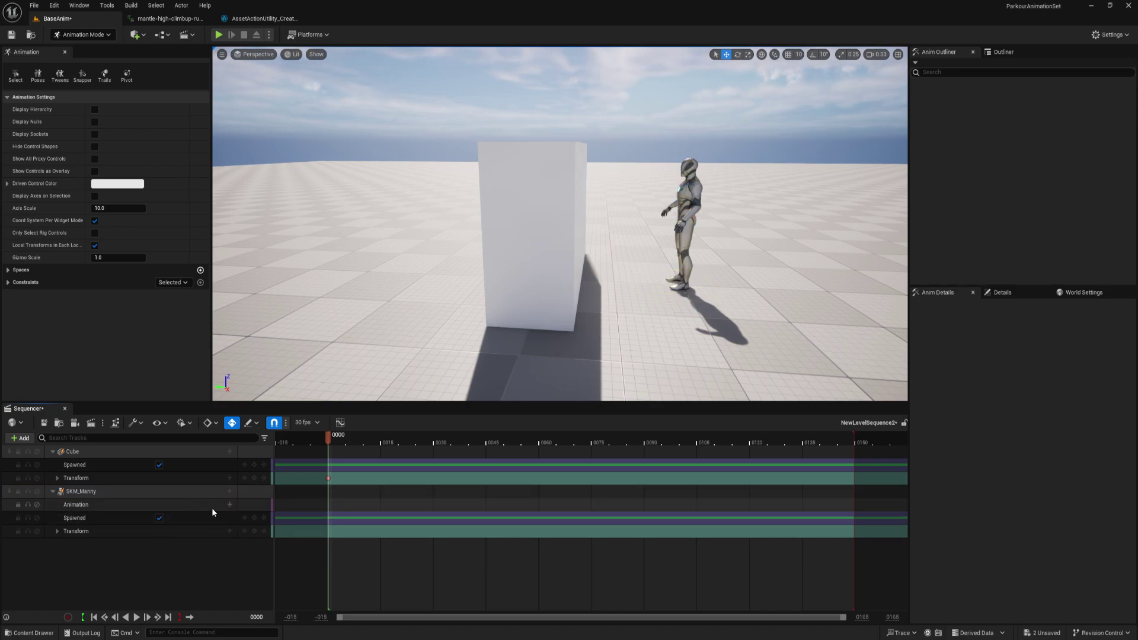
Search the Animation track's asset picker for mantle-high-climbup animations.
left_click(229, 505)
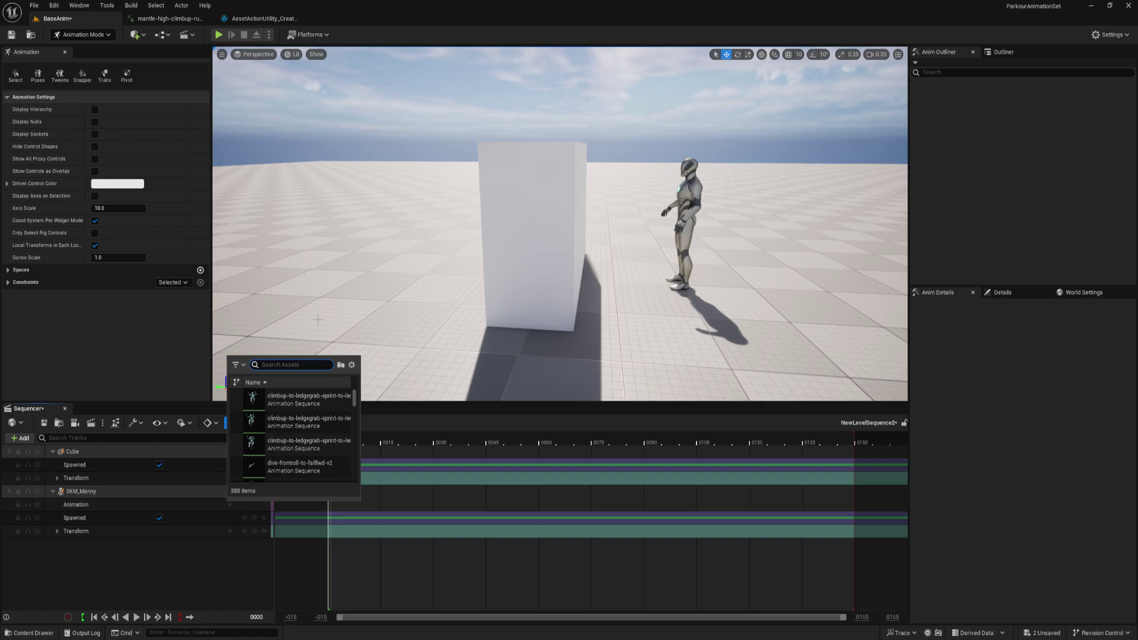
type("climbup")
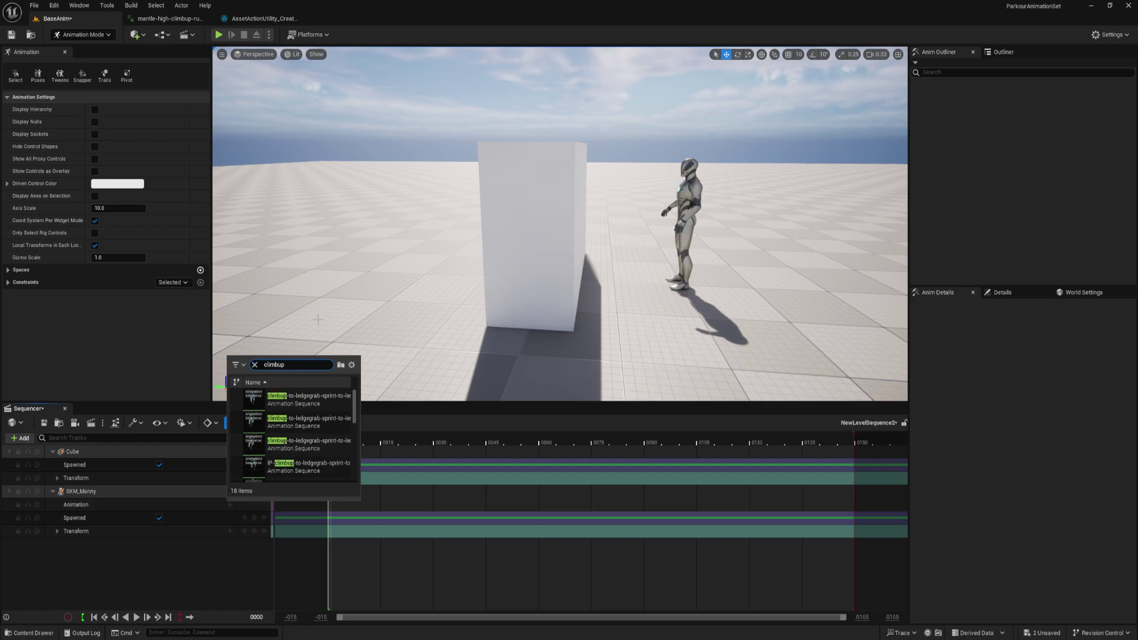
type("mantle-high-")
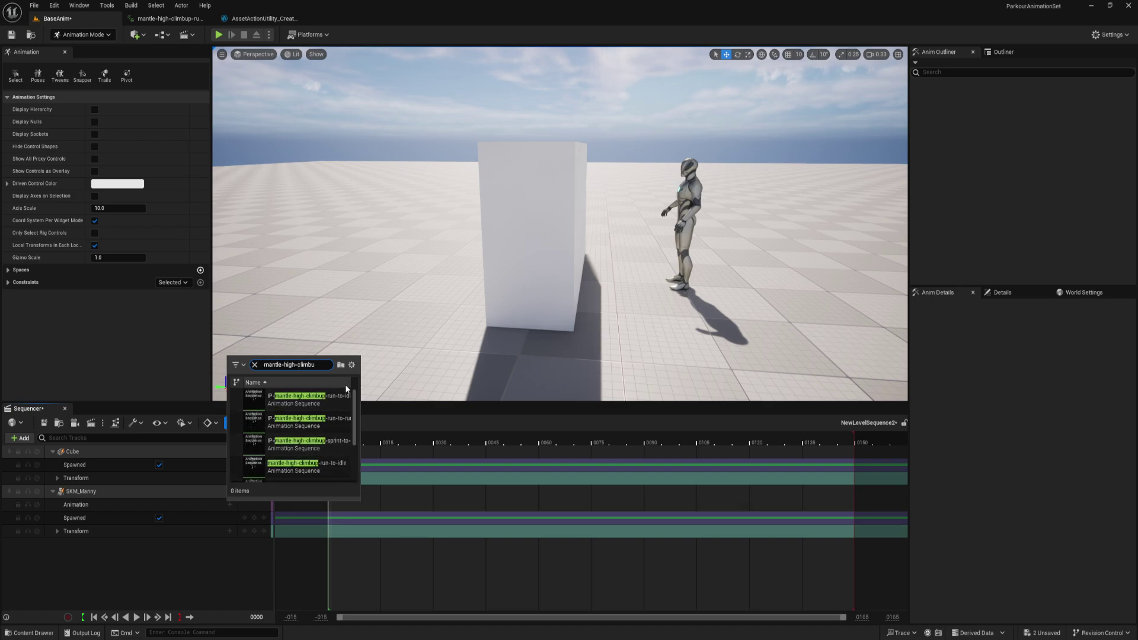
scroll(339, 415, "down", 2)
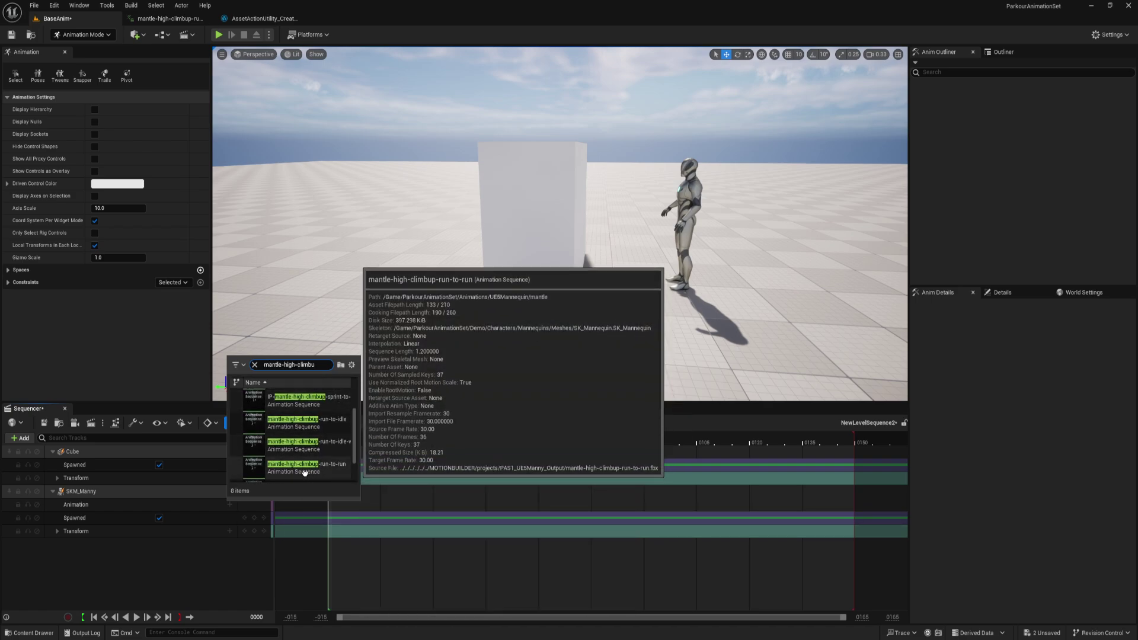
Add mantle-high-climbup-run-to-run to the Animation track and trim the playback range to its end.
left_click(332, 473)
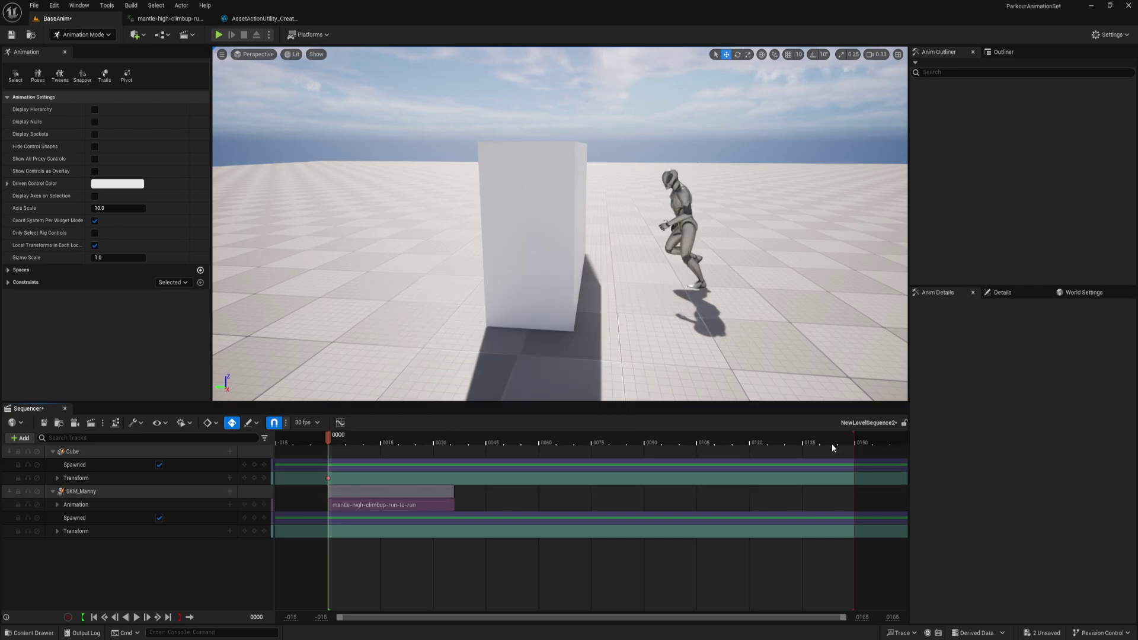
left_click_drag(851, 439, 454, 462)
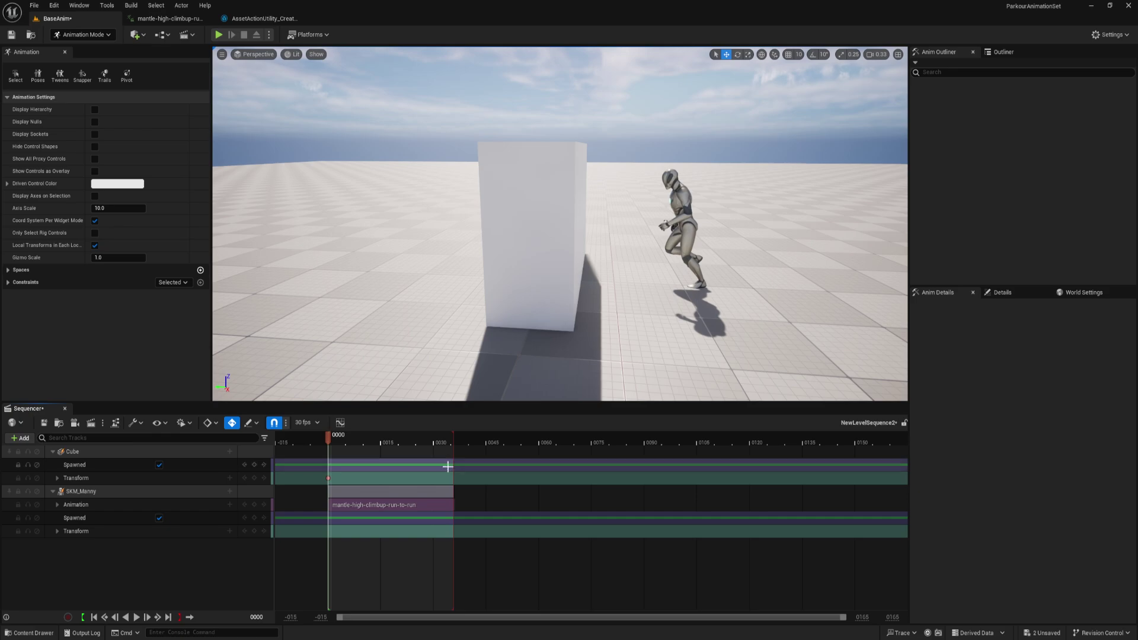
mouse_move(329, 439)
left_mouse_down()
mouse_move(510, 452)
mouse_move(280, 454)
mouse_move(439, 460)
mouse_move(329, 463)
left_mouse_up()
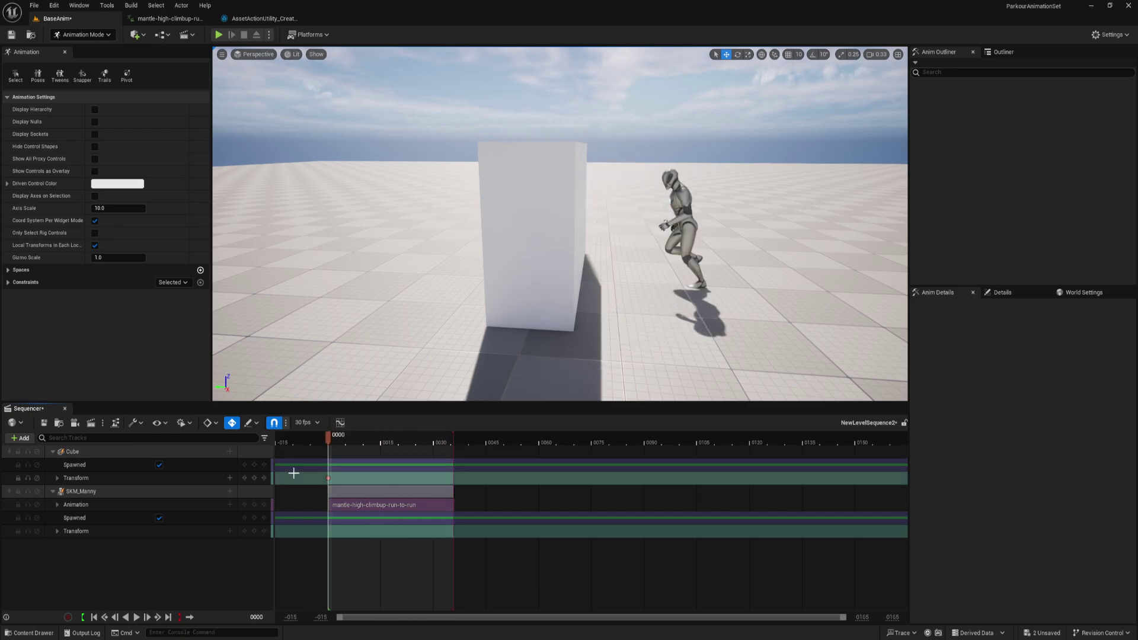
Check the playback options at frame 0018 and save the level and sequence.
left_click(189, 423)
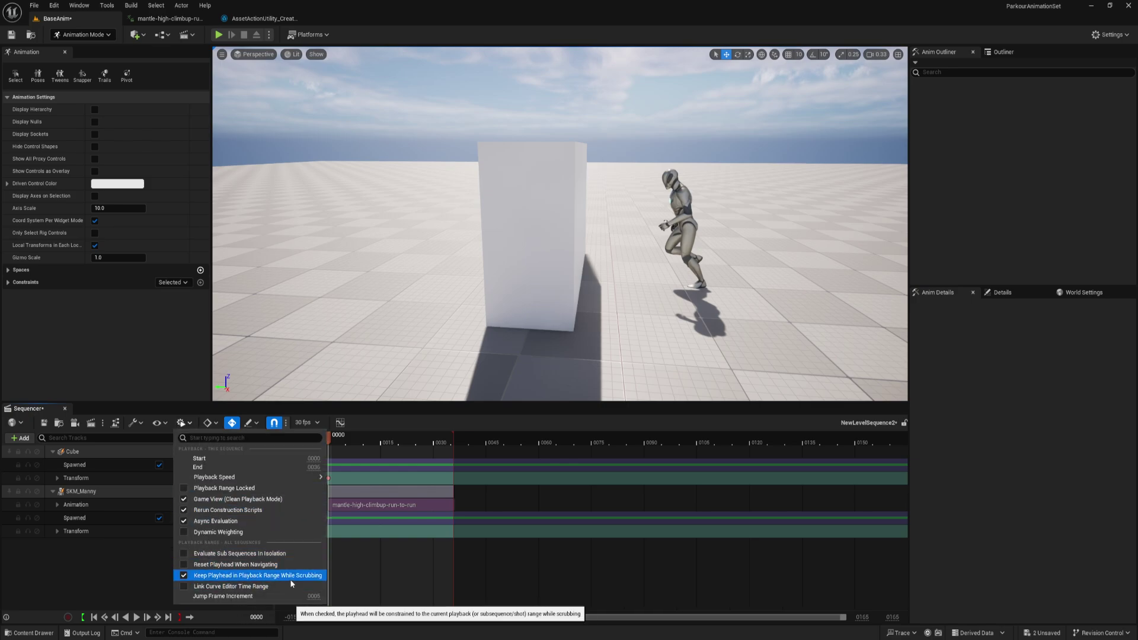
left_click(394, 443)
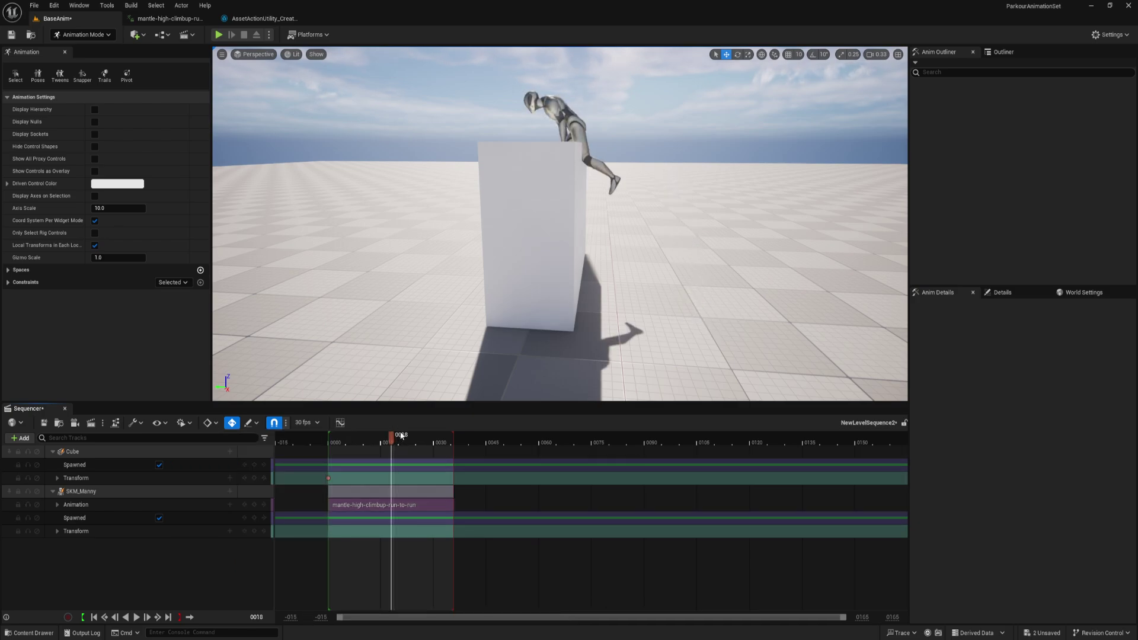
key("ctrl+shift+s")
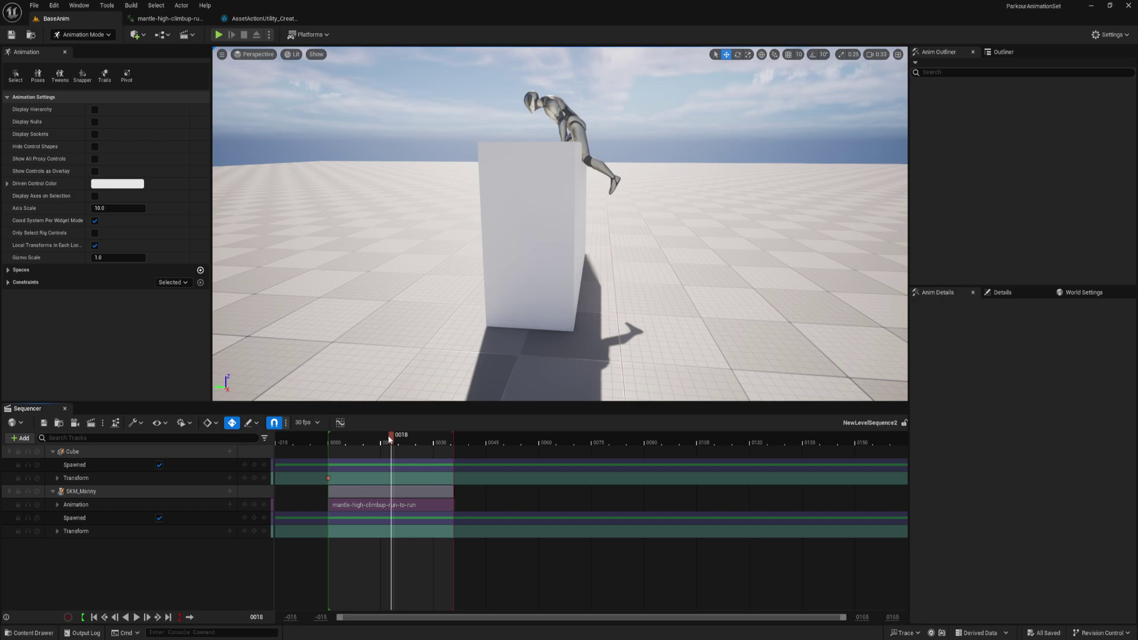
left_click_drag(388, 436, 329, 444)
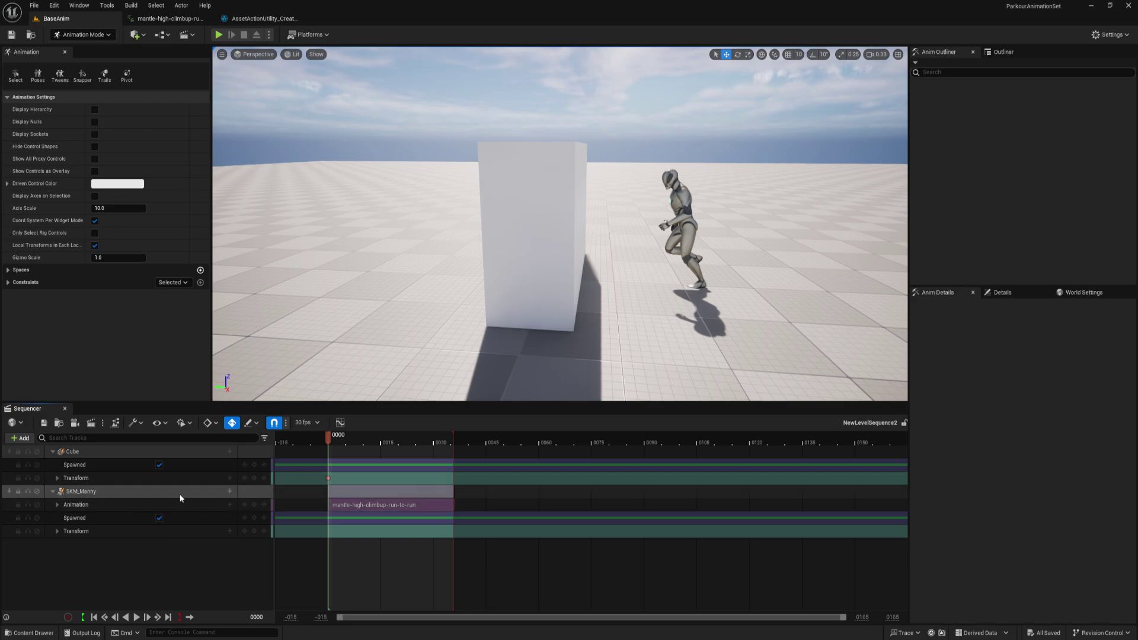
Add a layered CR_Mannequin_Body Control Rig track to SKM_Manny.
left_click(229, 493)
mouse_move(270, 429)
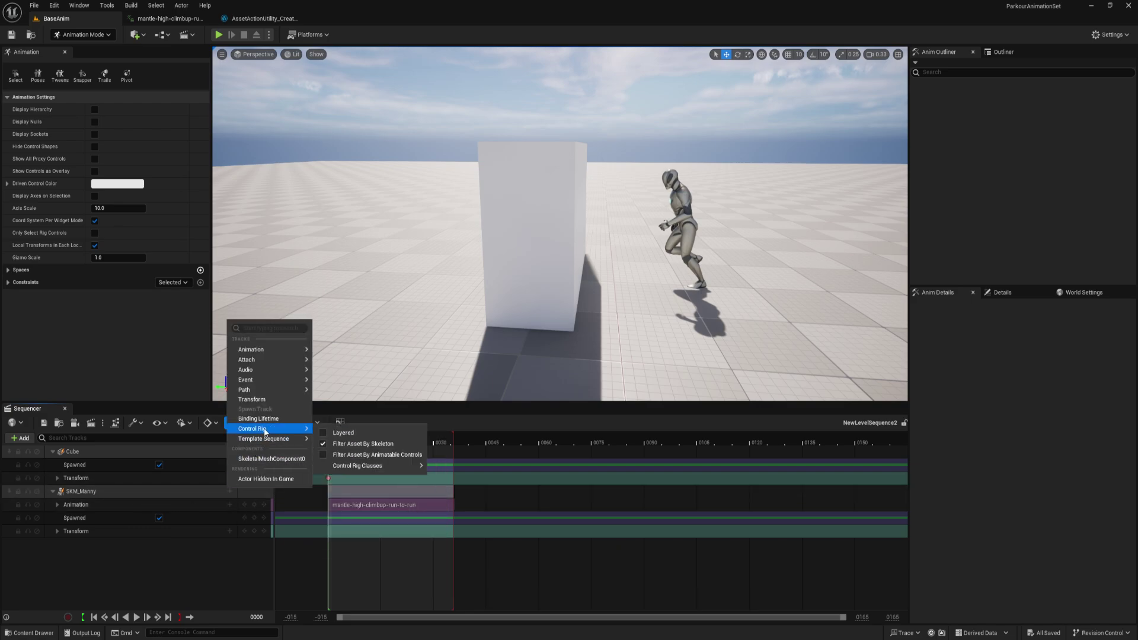
left_click(347, 434)
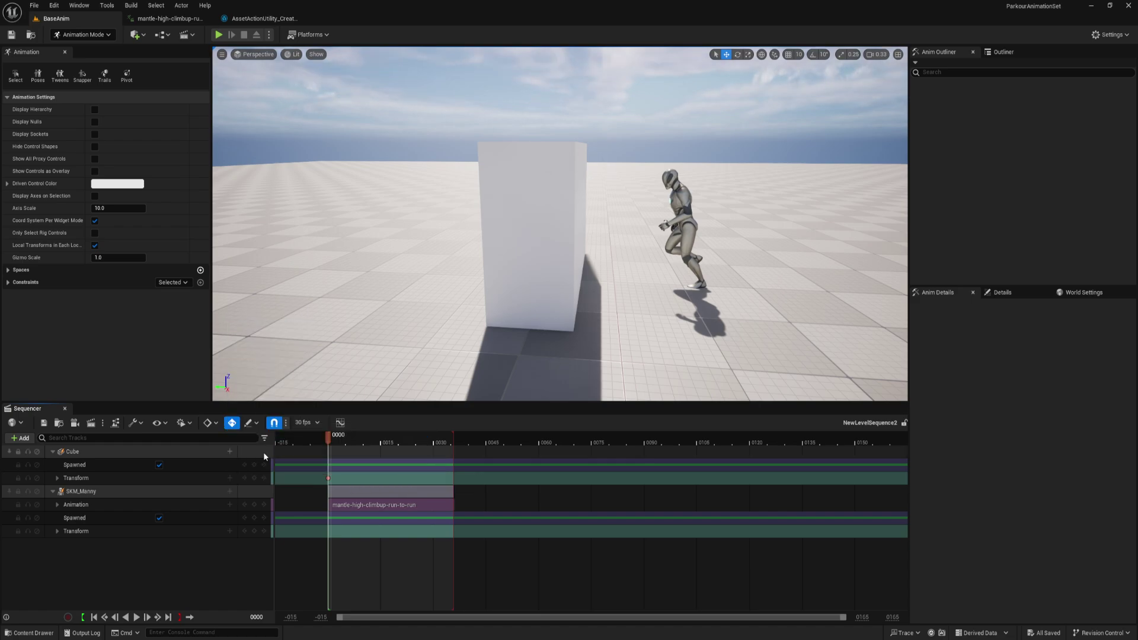
left_click(230, 492)
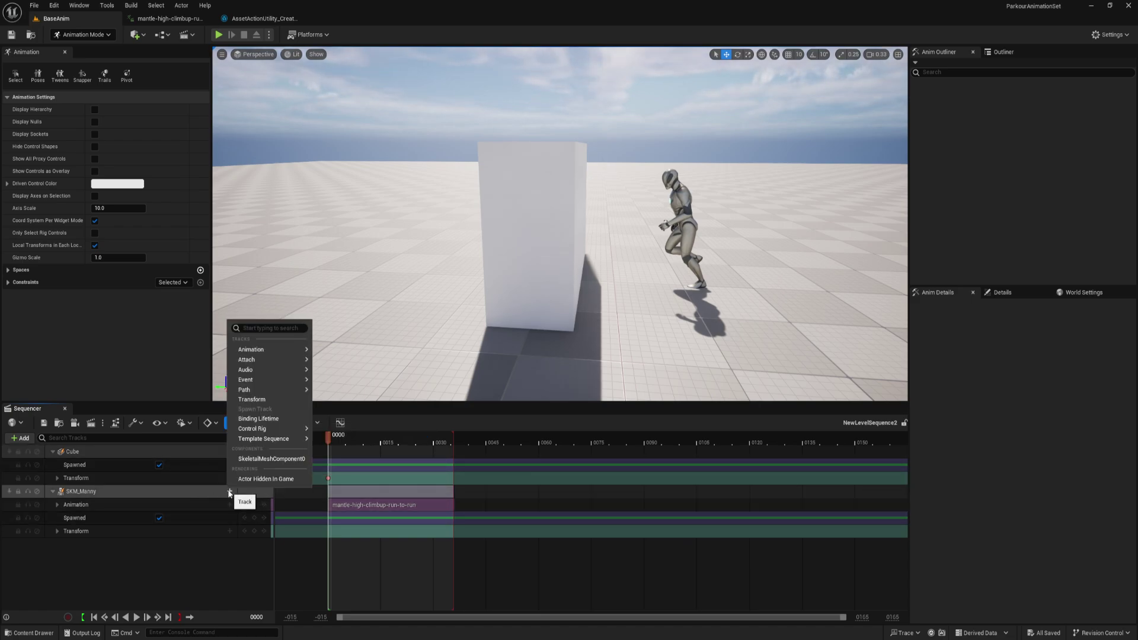
mouse_move(264, 431)
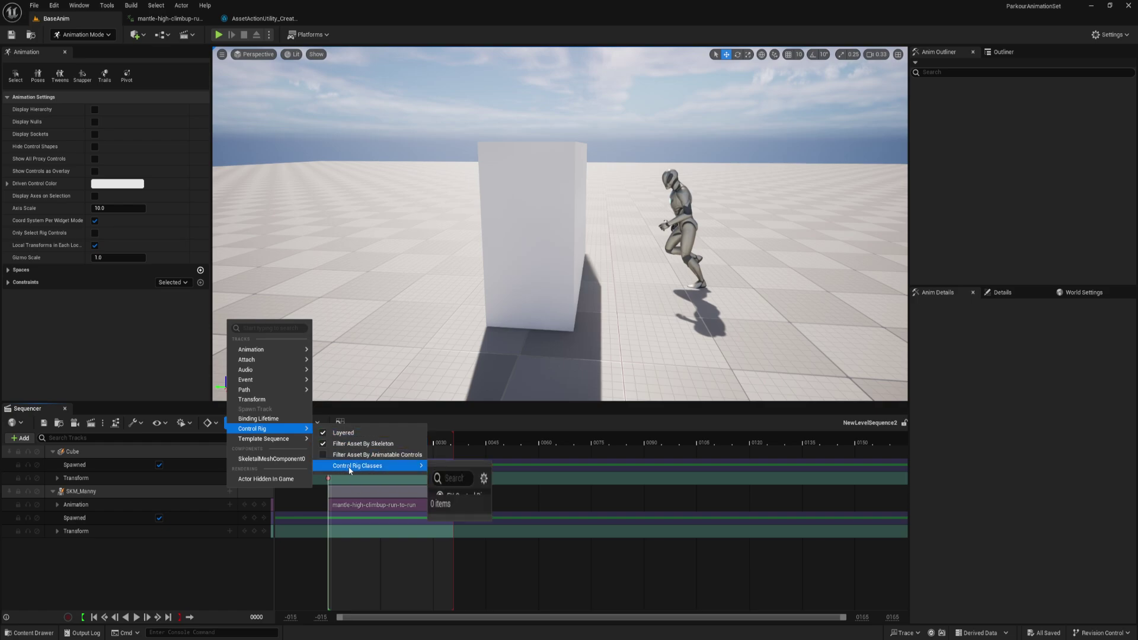
mouse_move(385, 466)
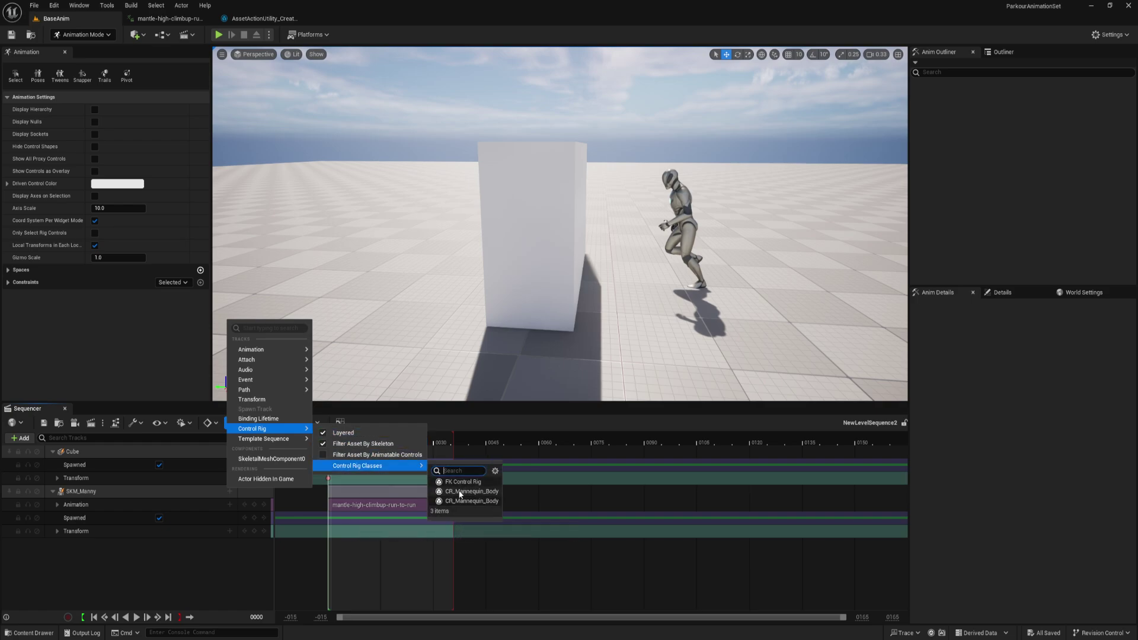
left_click(472, 491)
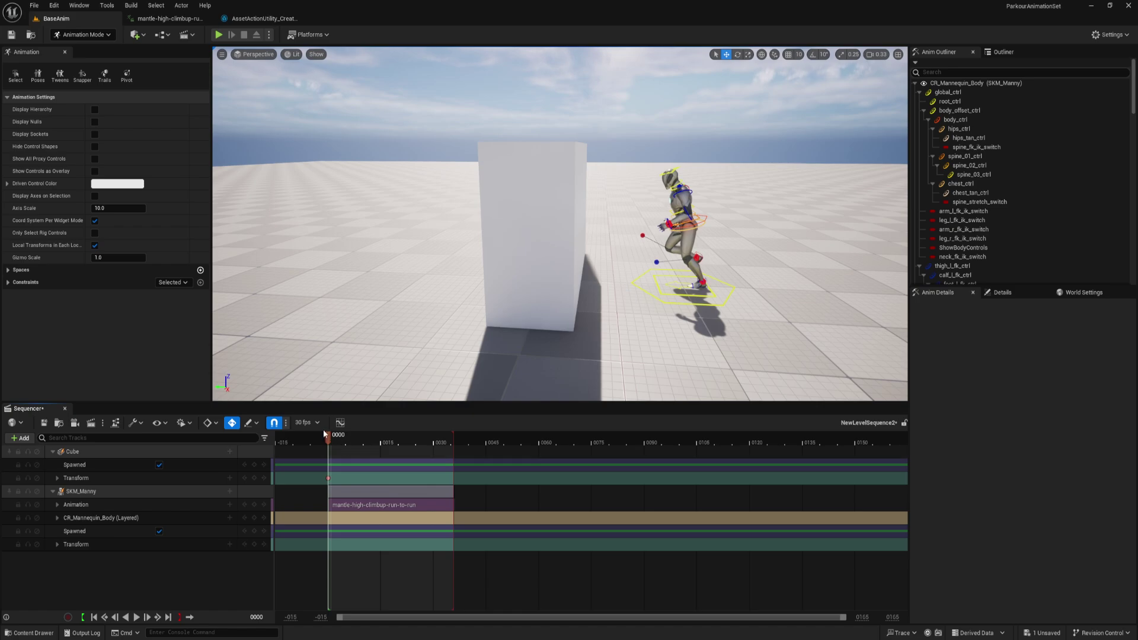
Scrub the playhead through the mantle climb and back to the start.
left_click_drag(323, 431, 310, 453)
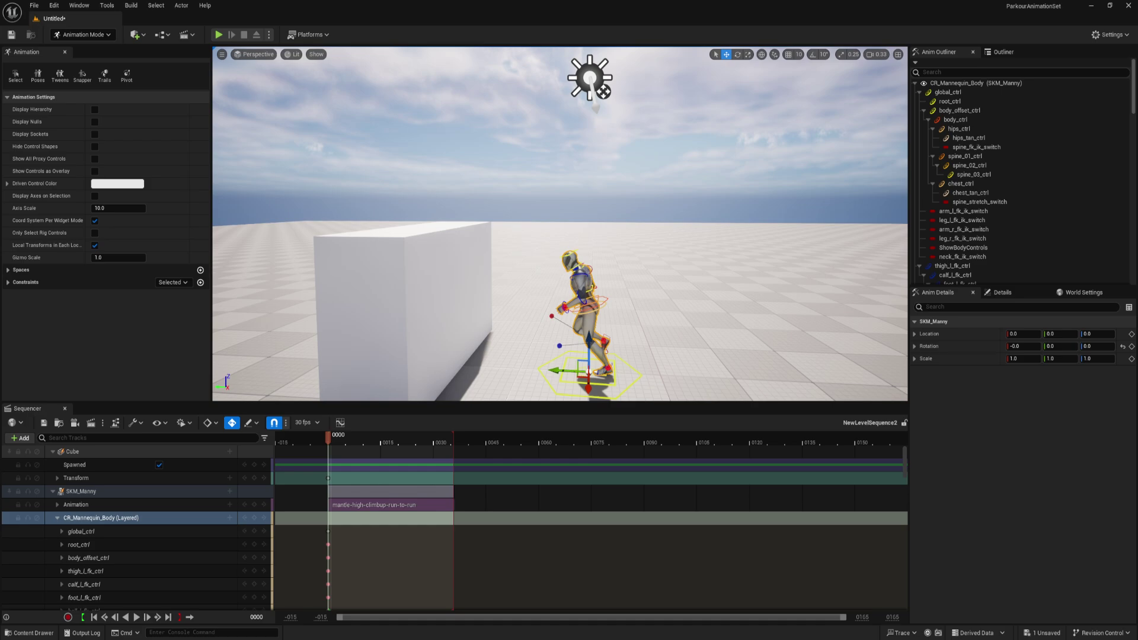
right_click_drag(561, 226, 525, 259)
mouse_move(328, 439)
left_mouse_down()
mouse_move(383, 446)
mouse_move(339, 450)
mouse_move(318, 444)
mouse_move(413, 445)
mouse_move(328, 441)
left_mouse_up()
right_click_drag(561, 237, 545, 242)
scroll(652, 362, "up", 5)
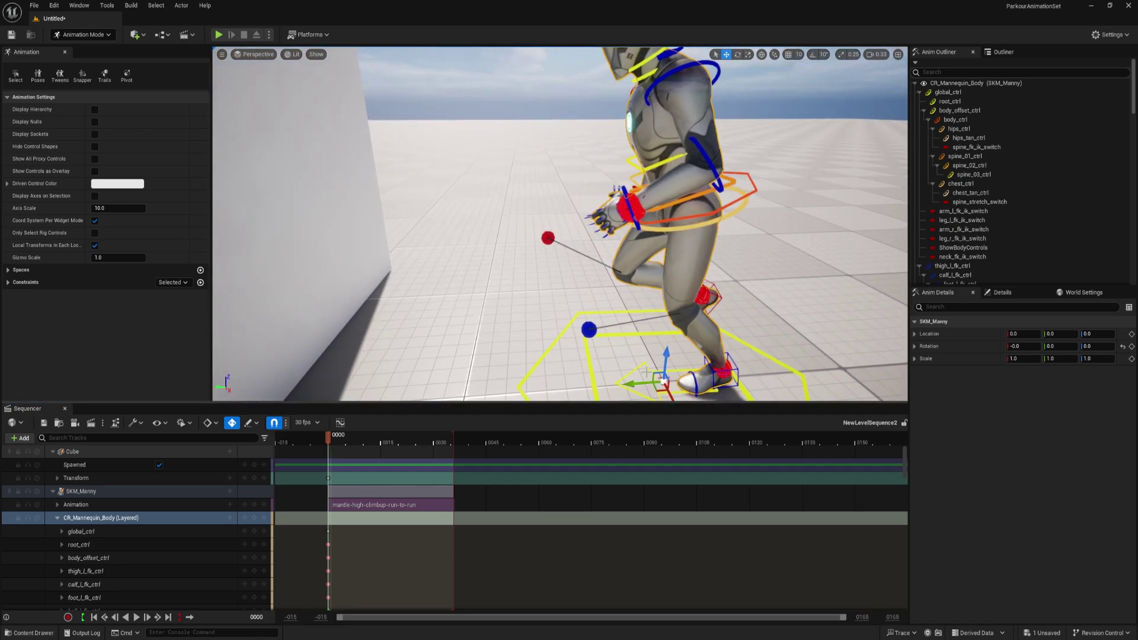
scroll(653, 363, "down", 2)
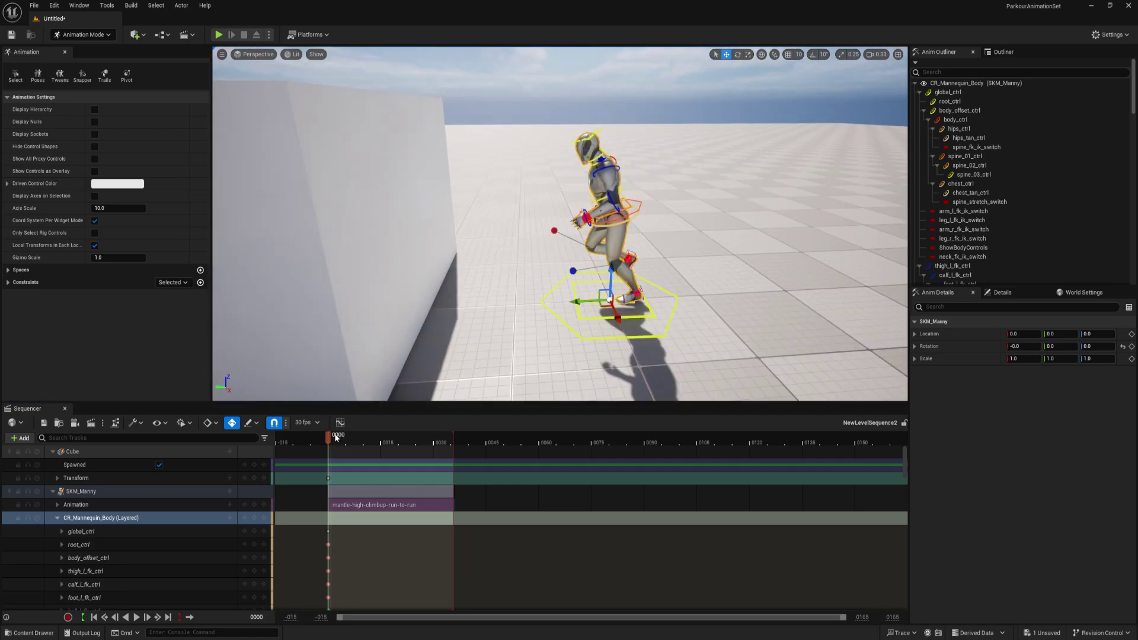
mouse_move(328, 439)
left_mouse_down()
mouse_move(347, 443)
mouse_move(319, 446)
mouse_move(351, 453)
mouse_move(323, 450)
left_mouse_up()
key("space")
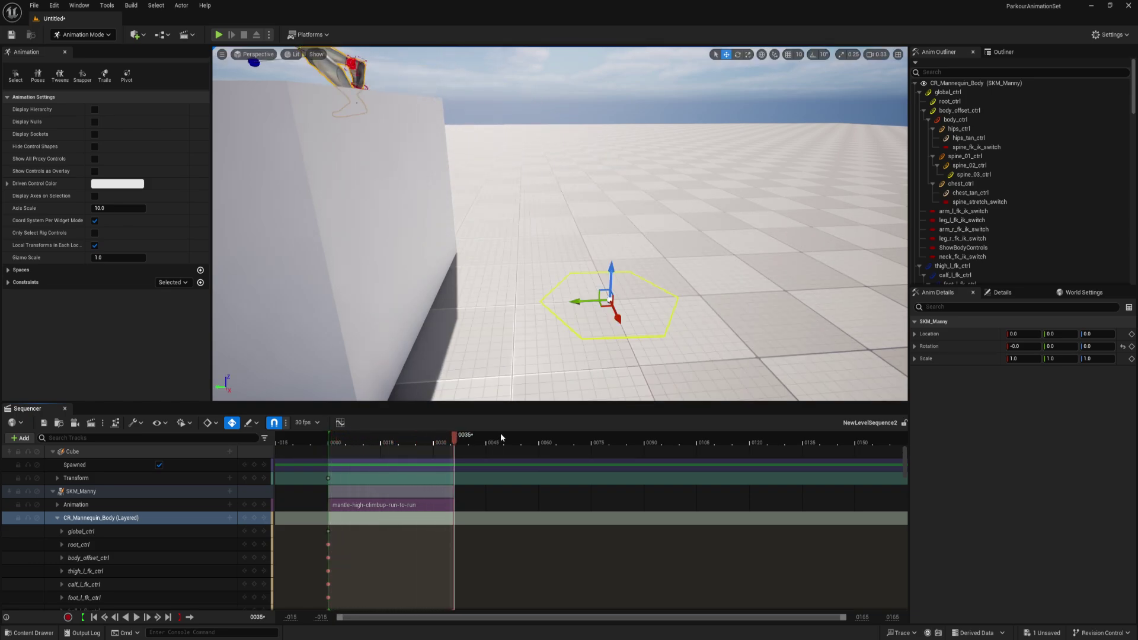
key("space")
key("space")
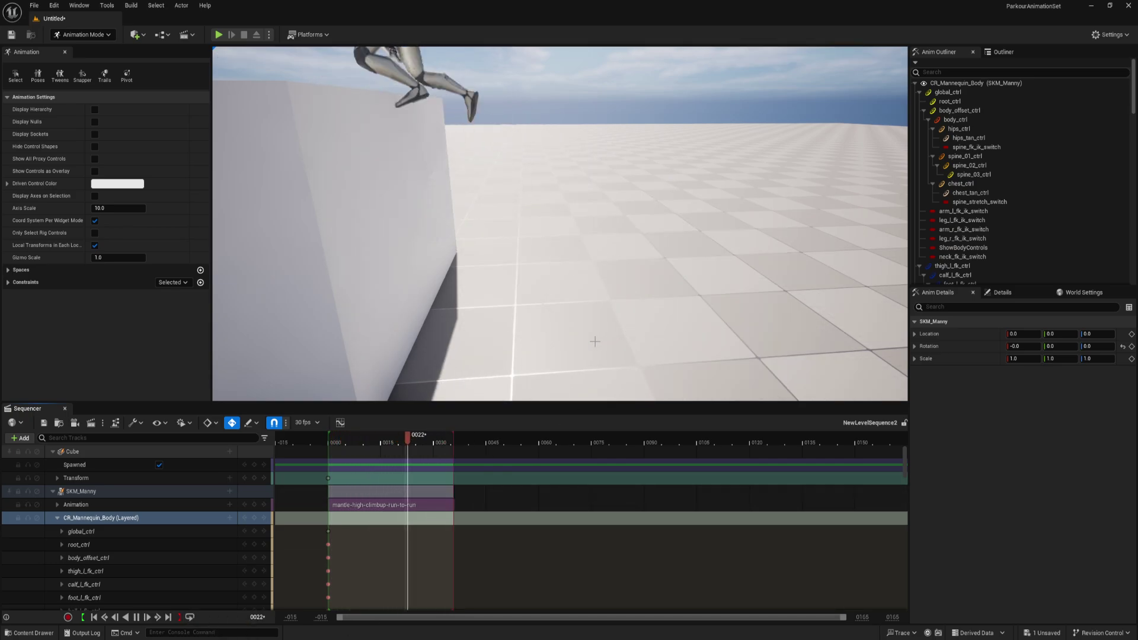
key("space")
key("space")
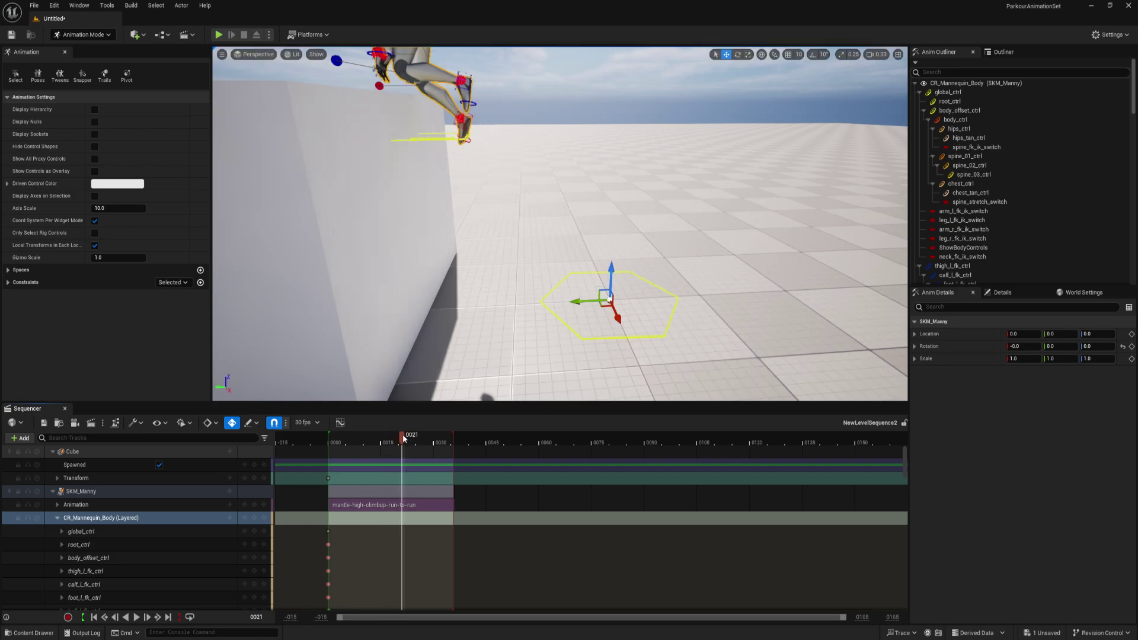
left_click_drag(403, 434, 369, 454)
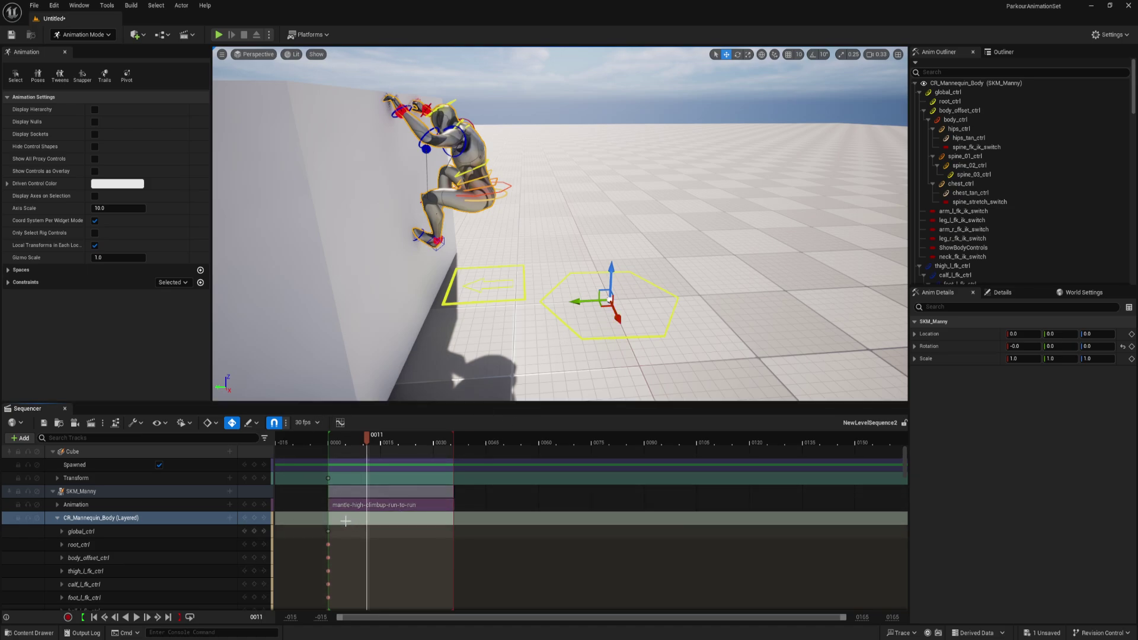
left_click_drag(369, 439, 307, 458)
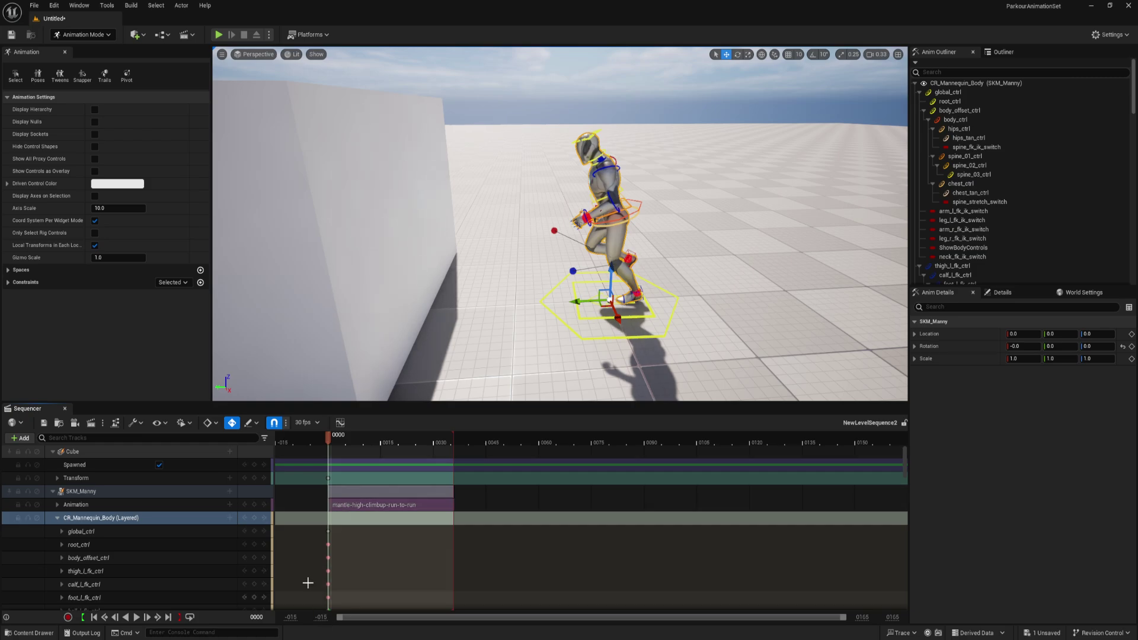
Key all CR_Mannequin_Body (Layered) controls at frame 0000, then scrub the early climb frames.
left_click(256, 519)
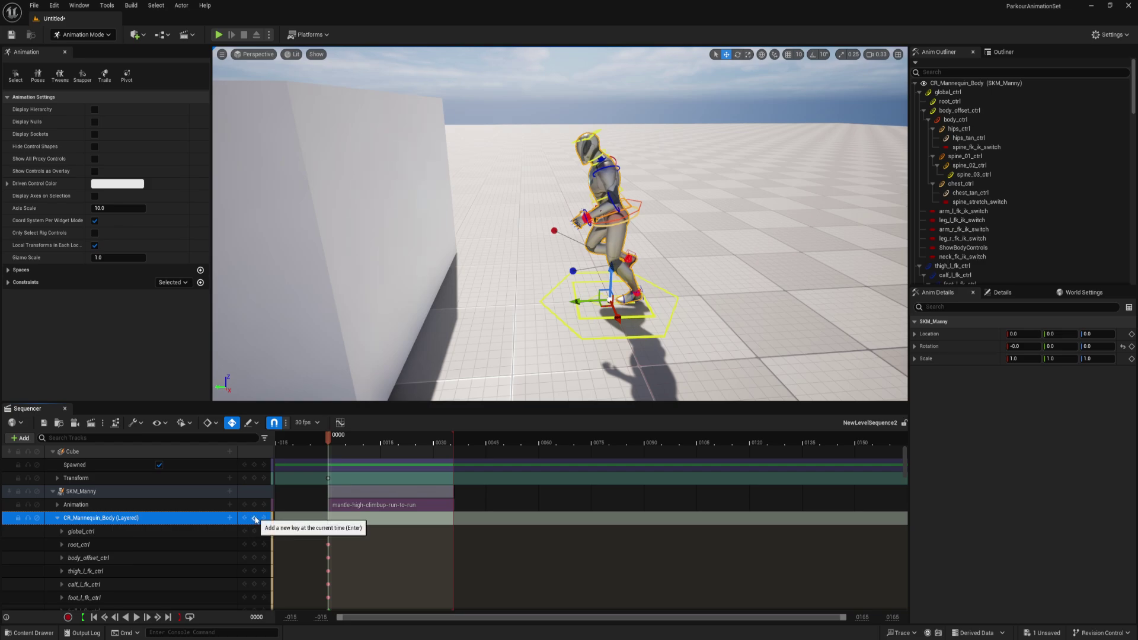
left_click(255, 519)
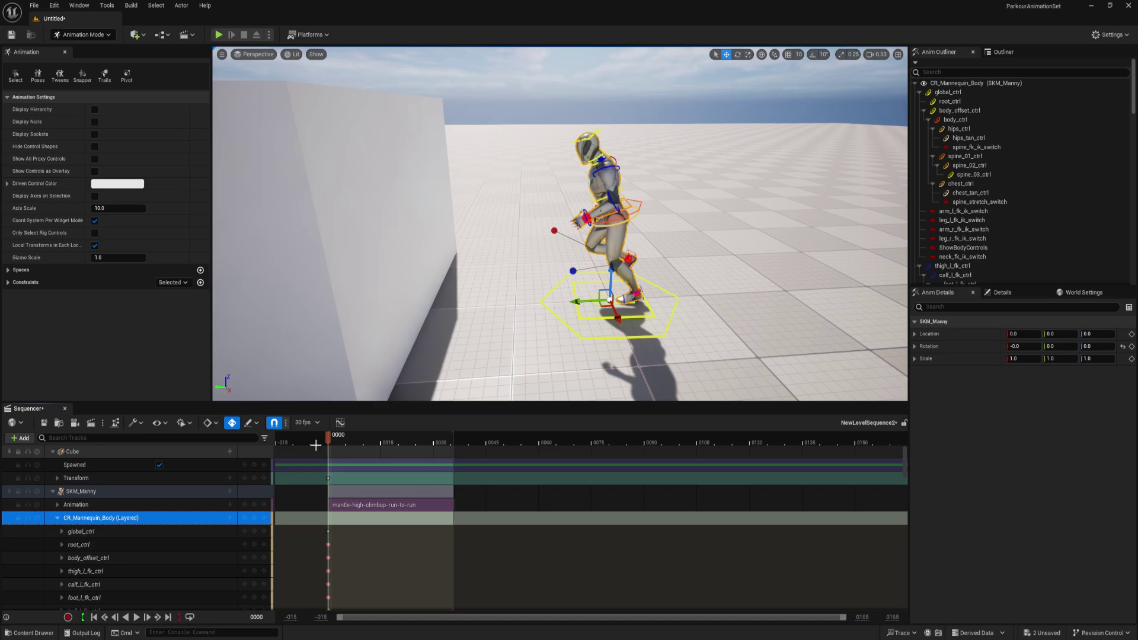
mouse_move(329, 437)
left_mouse_down()
mouse_move(345, 441)
mouse_move(325, 456)
left_mouse_up()
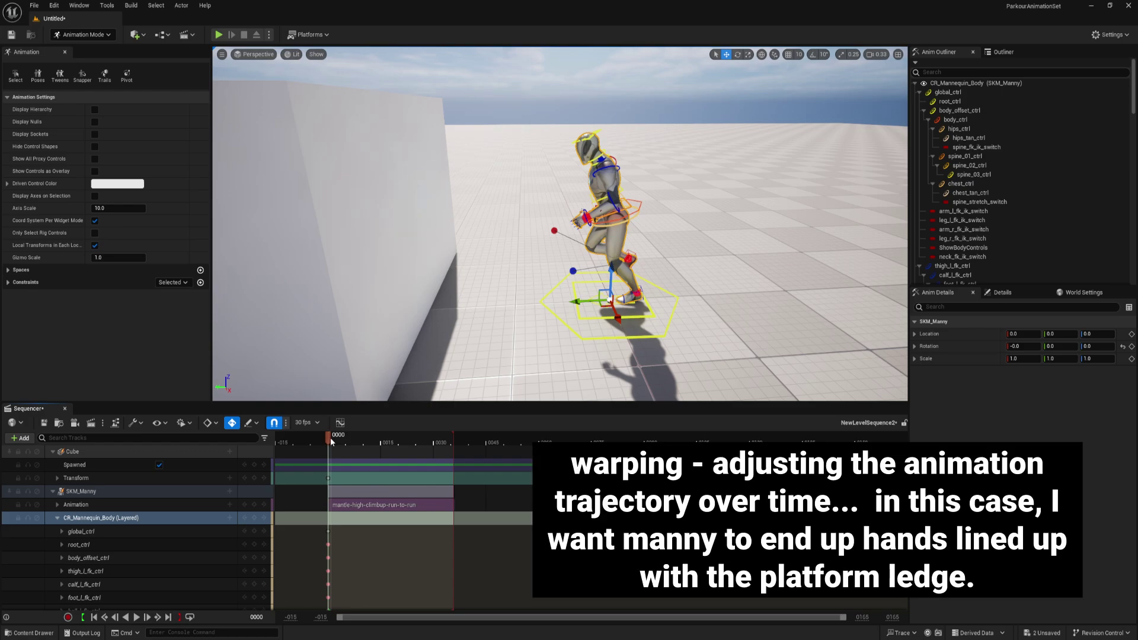
left_click_drag(330, 439, 333, 446)
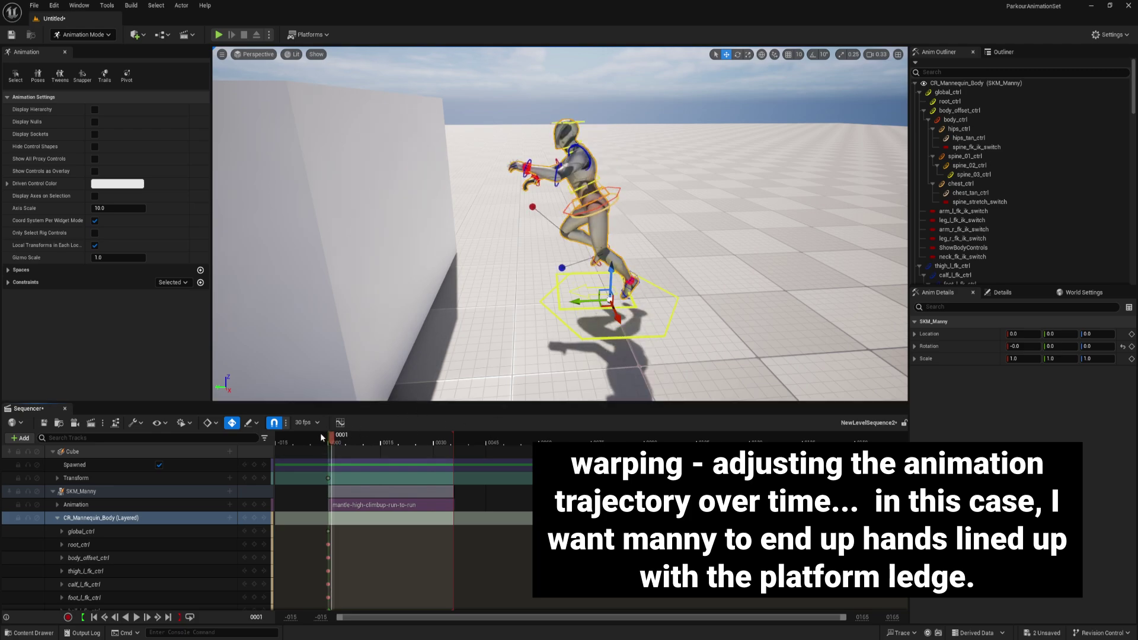
left_click_drag(333, 433, 371, 450)
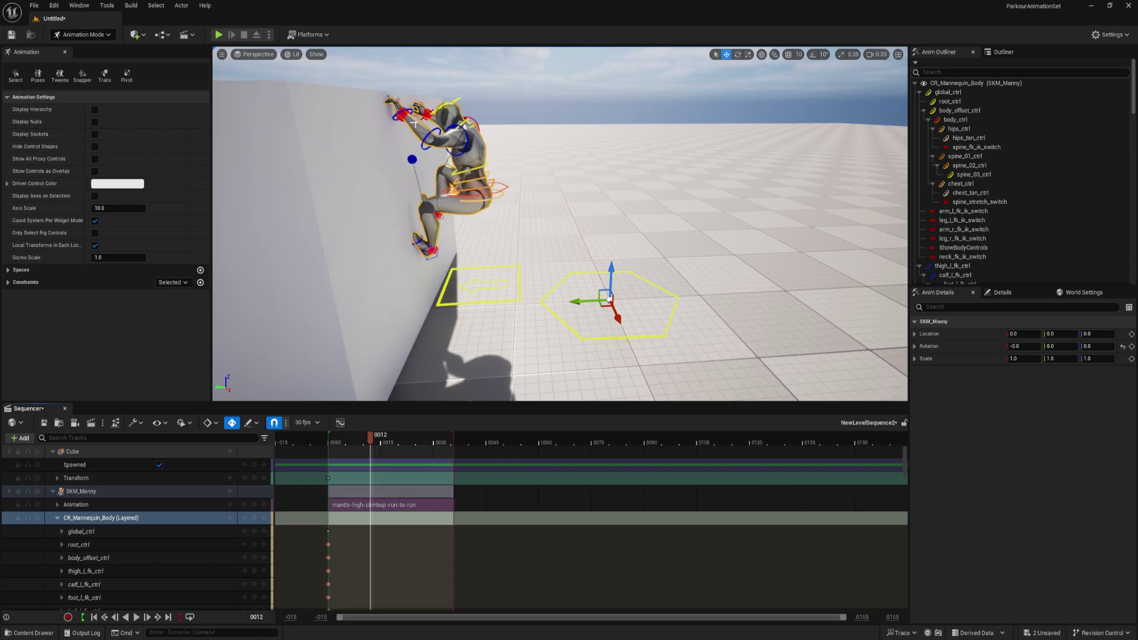
Raise body_offset_ctrl at frame 0012 to Z 10.057892 so the hands reach the ledge.
left_click(510, 302)
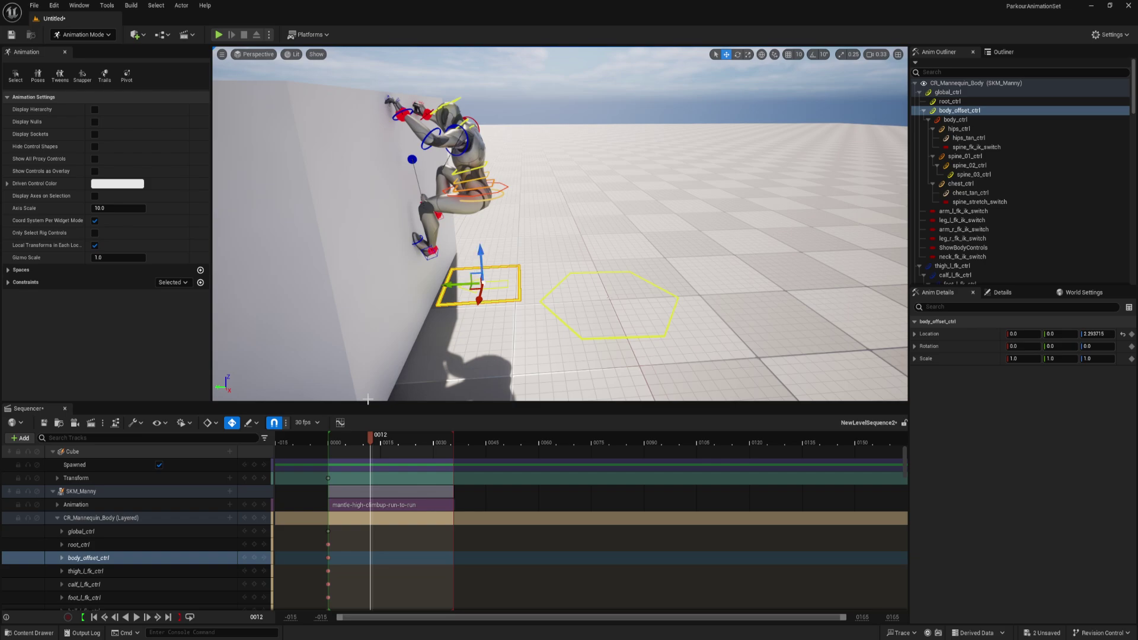
left_click_drag(477, 261, 485, 247)
left_click_drag(474, 146, 306, 148, "alt")
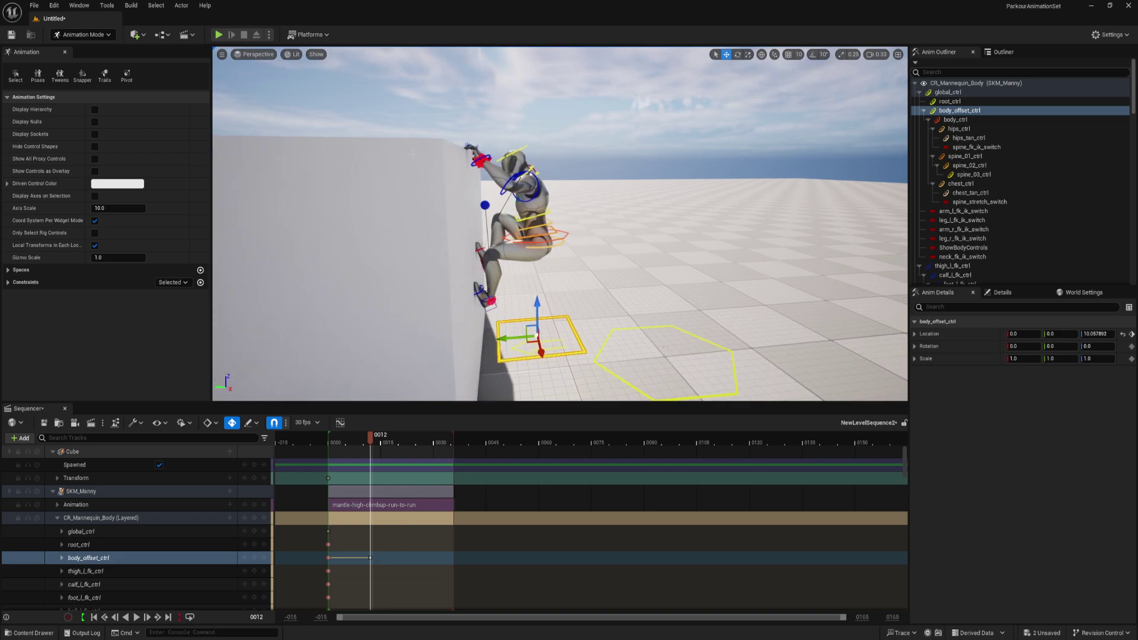
Save camera bookmarks 1, 2 and 3 around the climb and switch between views 1 and 2.
key("ctrl+1")
left_click_drag(492, 220, 451, 222, "alt")
key("ctrl+2")
key("ctrl+3")
key("1")
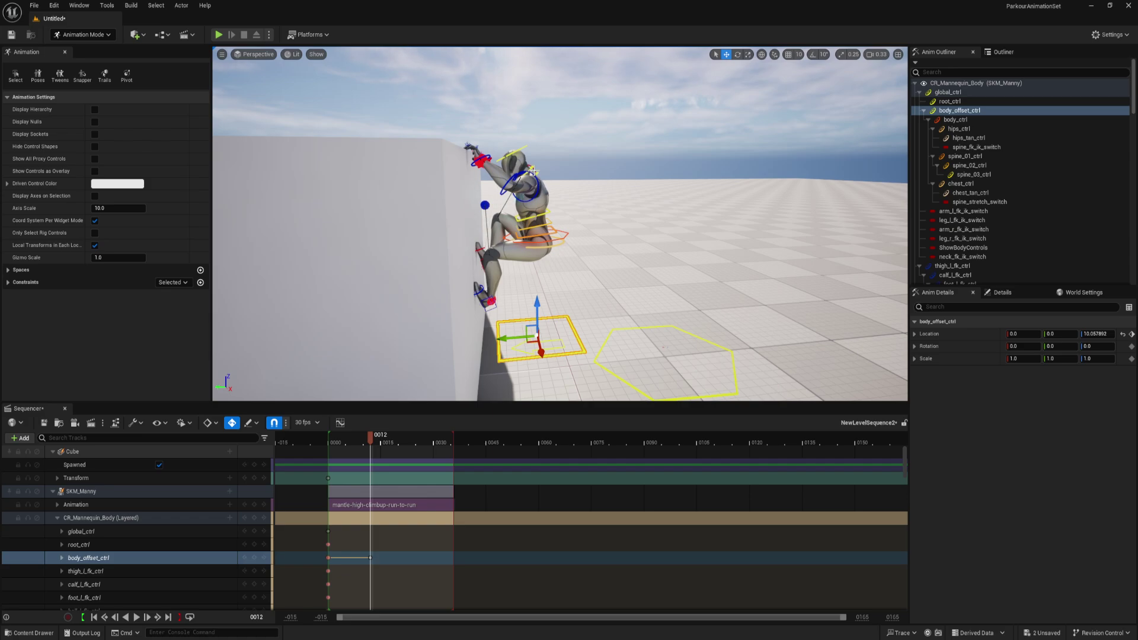
key("1")
key("2")
key("1")
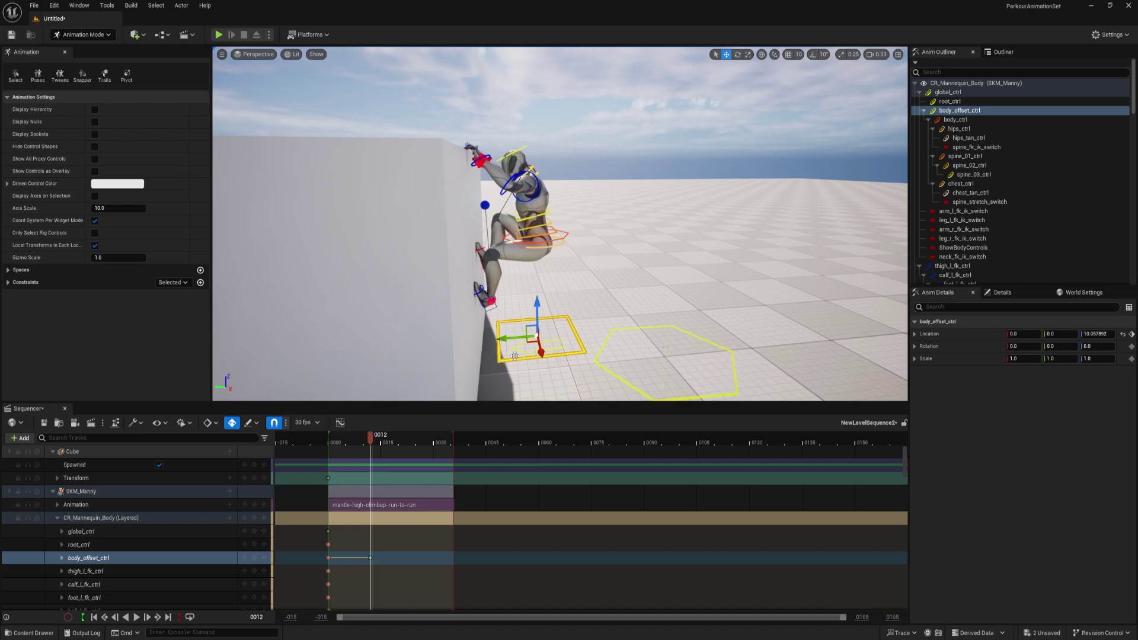
Key body_offset_ctrl Z lowered to about 6.1 at frame 10, then review frames 16–17 from above.
mouse_move(377, 440)
left_mouse_down()
mouse_move(330, 439)
mouse_move(381, 439)
mouse_move(365, 437)
left_mouse_up()
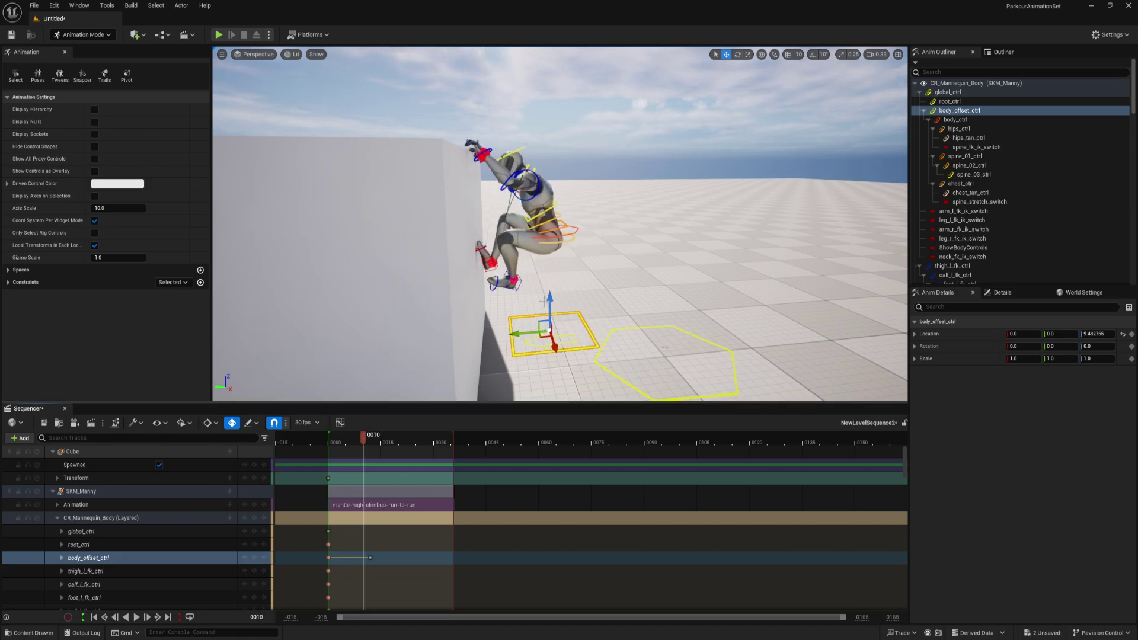
left_click_drag(548, 301, 549, 309)
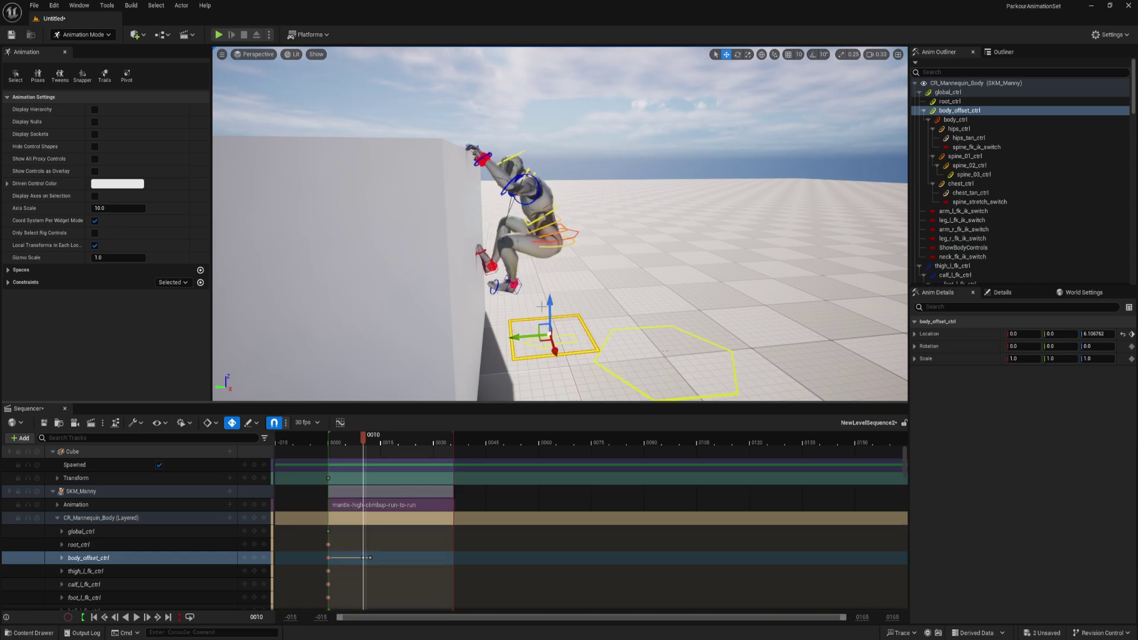
left_click_drag(361, 440, 391, 434)
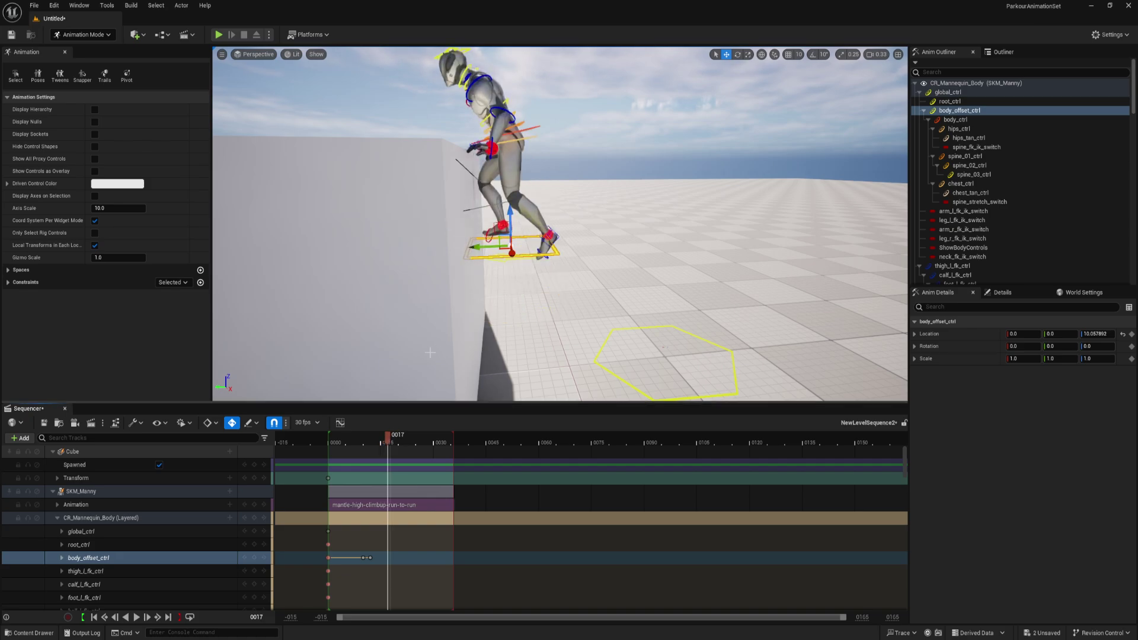
left_click_drag(557, 225, 515, 214, "alt")
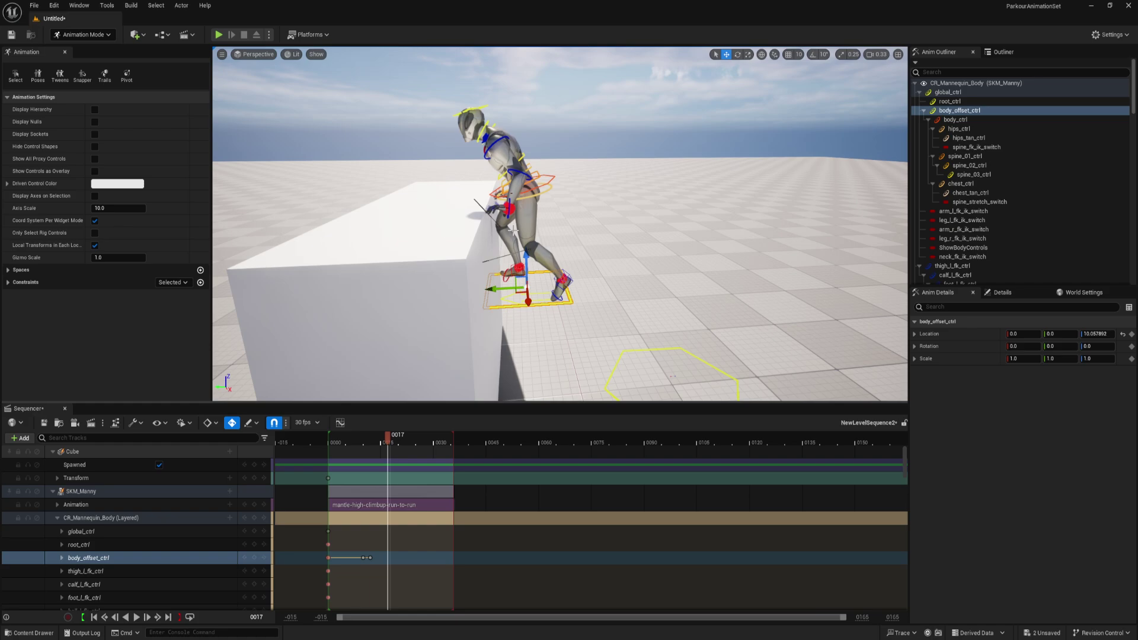
left_click_drag(387, 442, 386, 439)
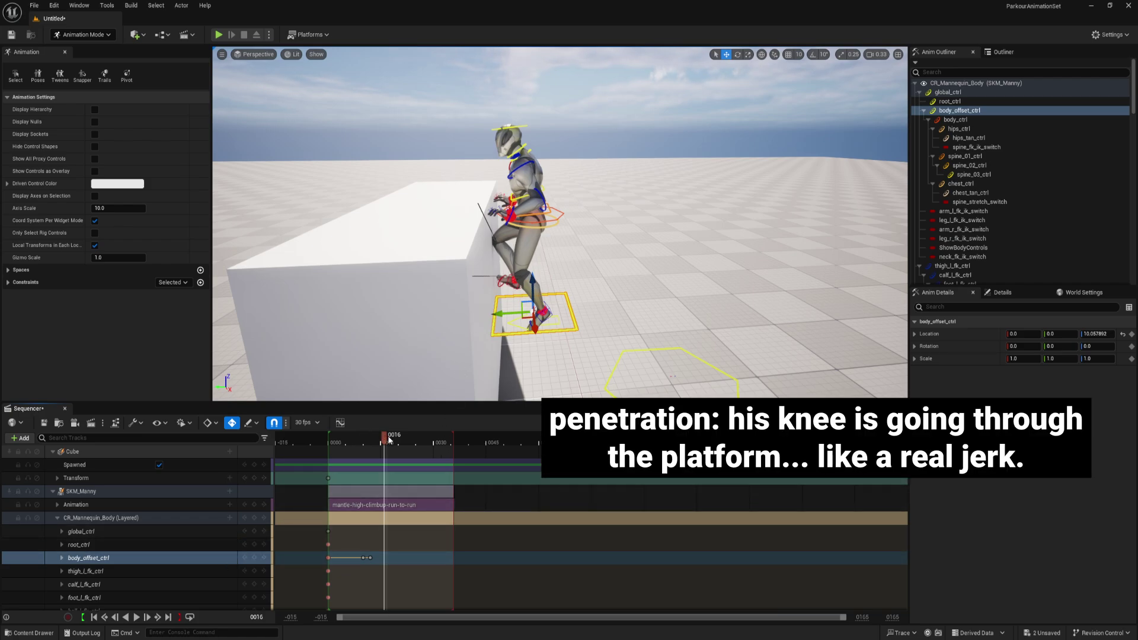
left_click_drag(388, 440, 385, 440)
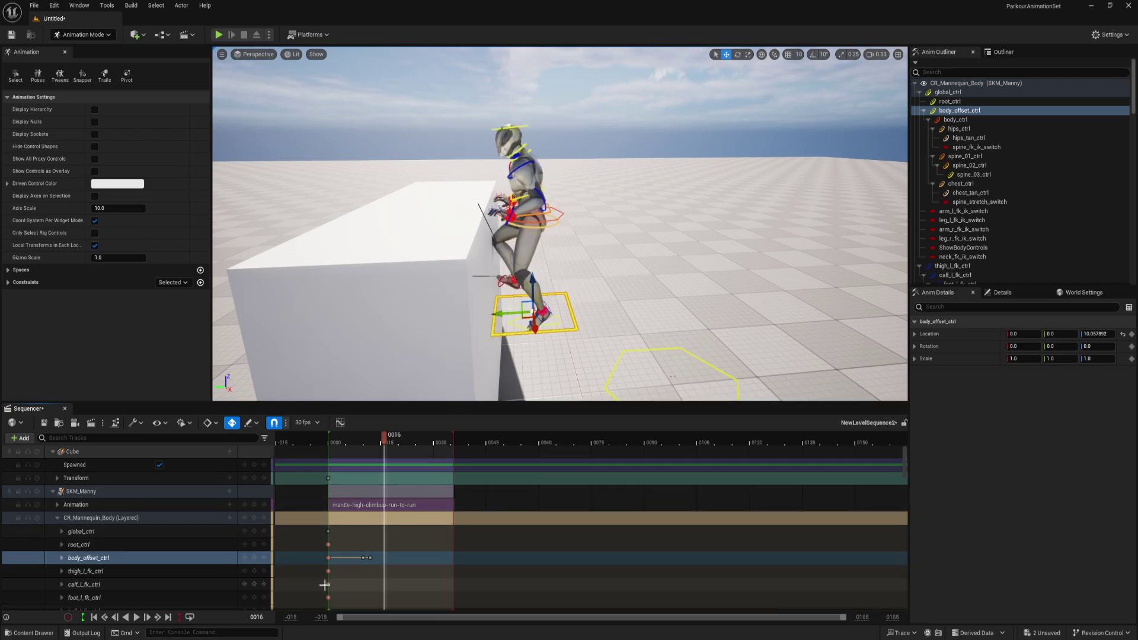
Key the body offset at frame 16 and shift the body sideways at frame 18 to clear the platform.
left_click(254, 558)
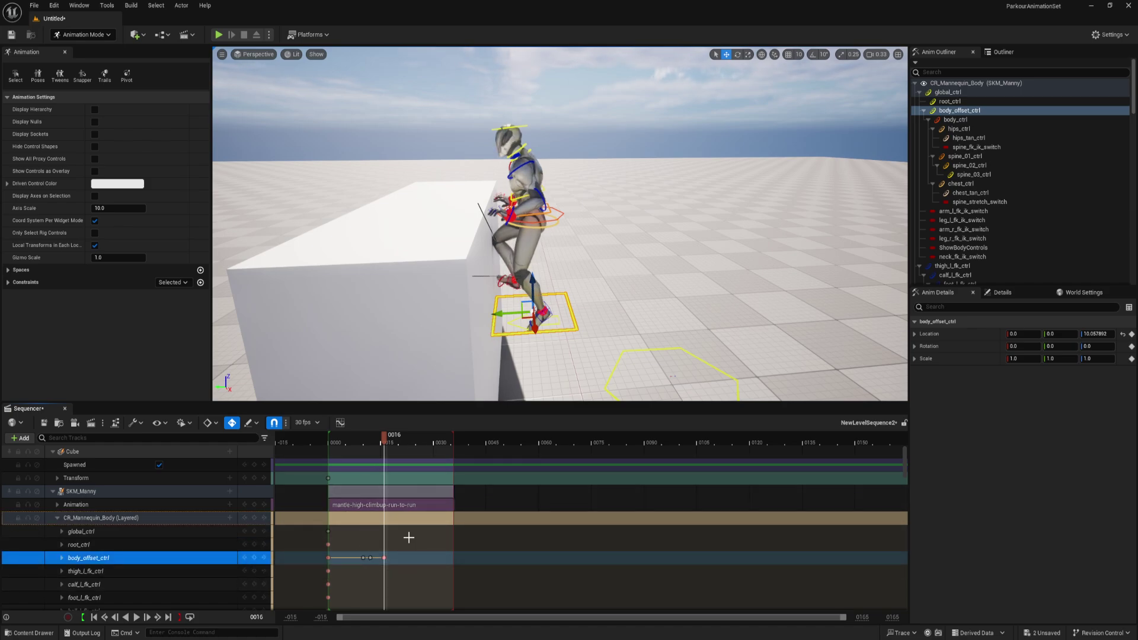
left_click(387, 437)
left_click_drag(391, 440, 391, 441)
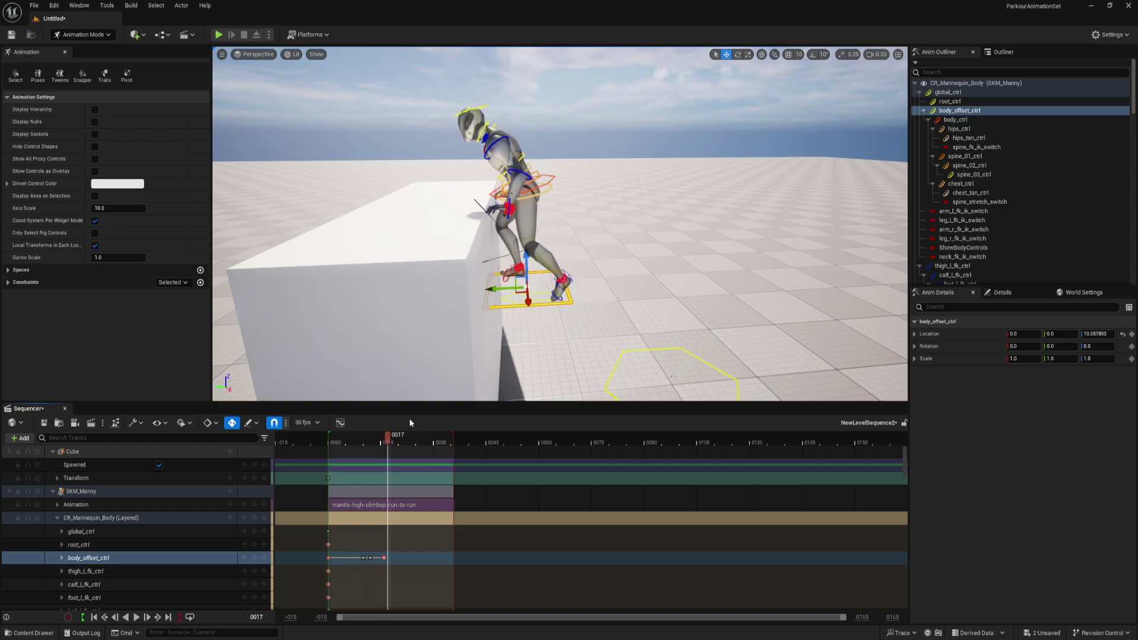
left_click_drag(496, 289, 489, 290)
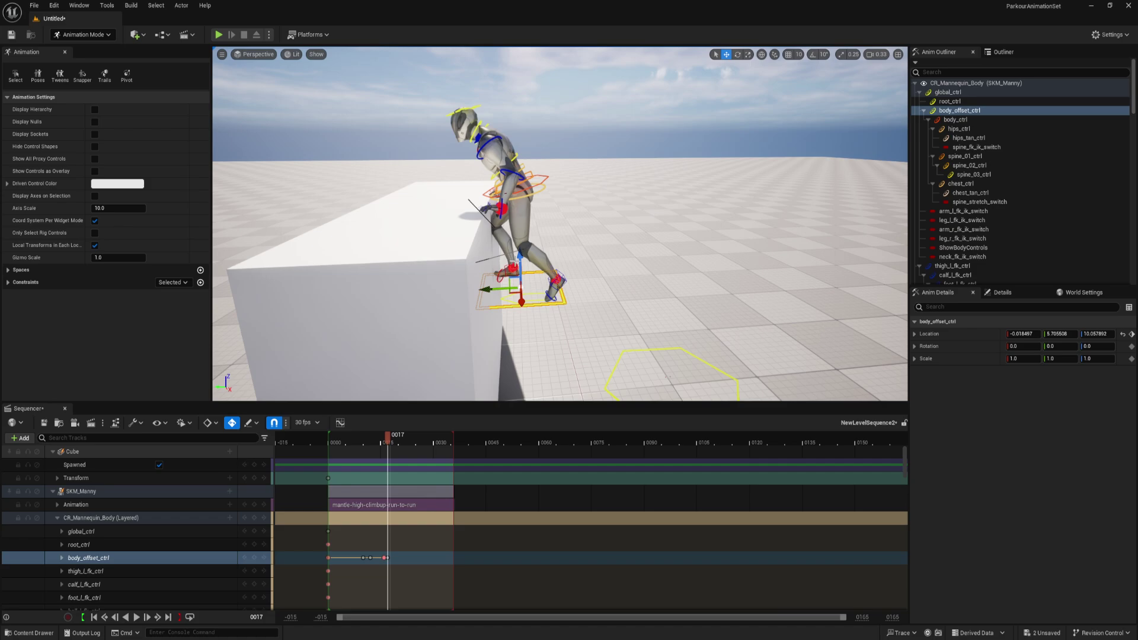
Raise the body offset at frames 24 and 26 so the feet clear the platform.
left_click_drag(386, 432, 413, 409)
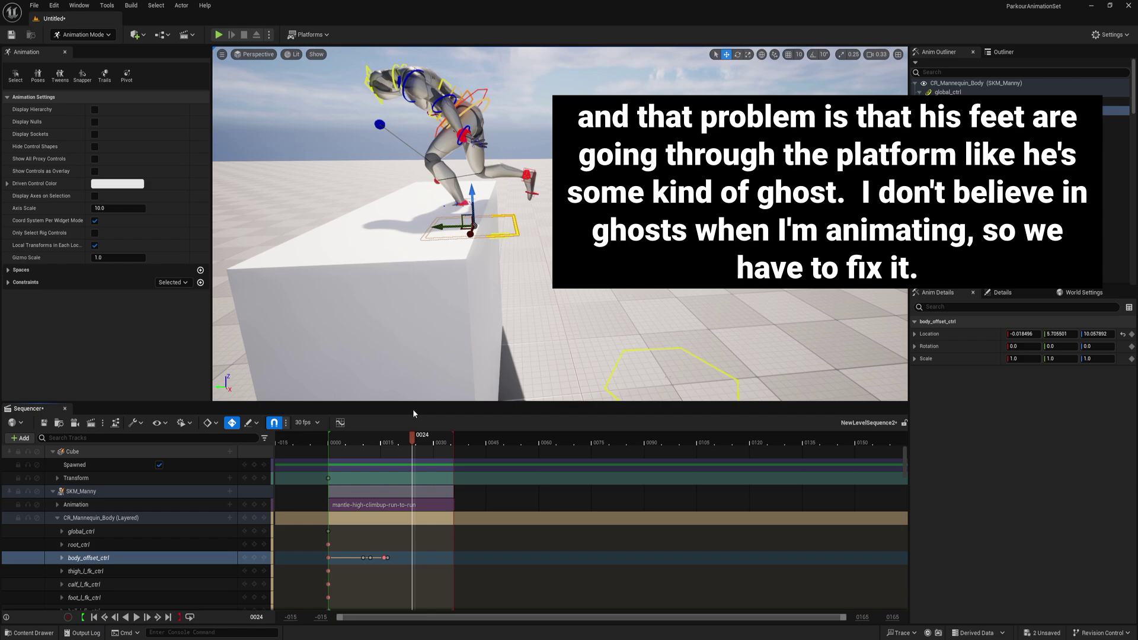
mouse_move(413, 409)
left_mouse_down()
mouse_move(438, 408)
mouse_move(414, 411)
left_mouse_up()
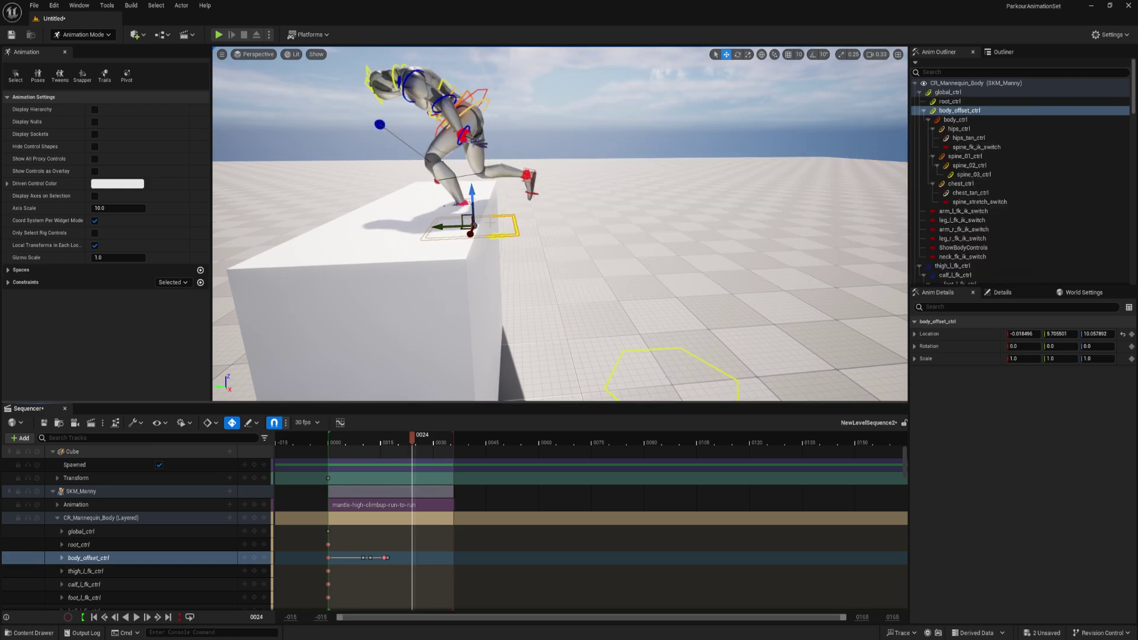
left_click_drag(475, 196, 479, 185)
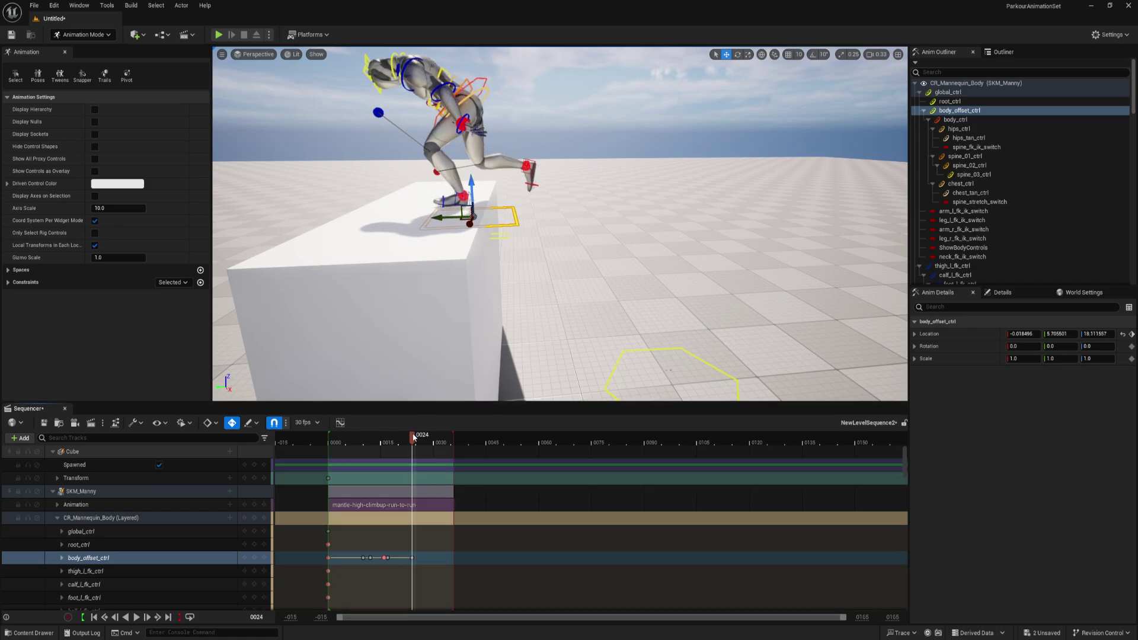
left_click_drag(413, 437, 420, 437)
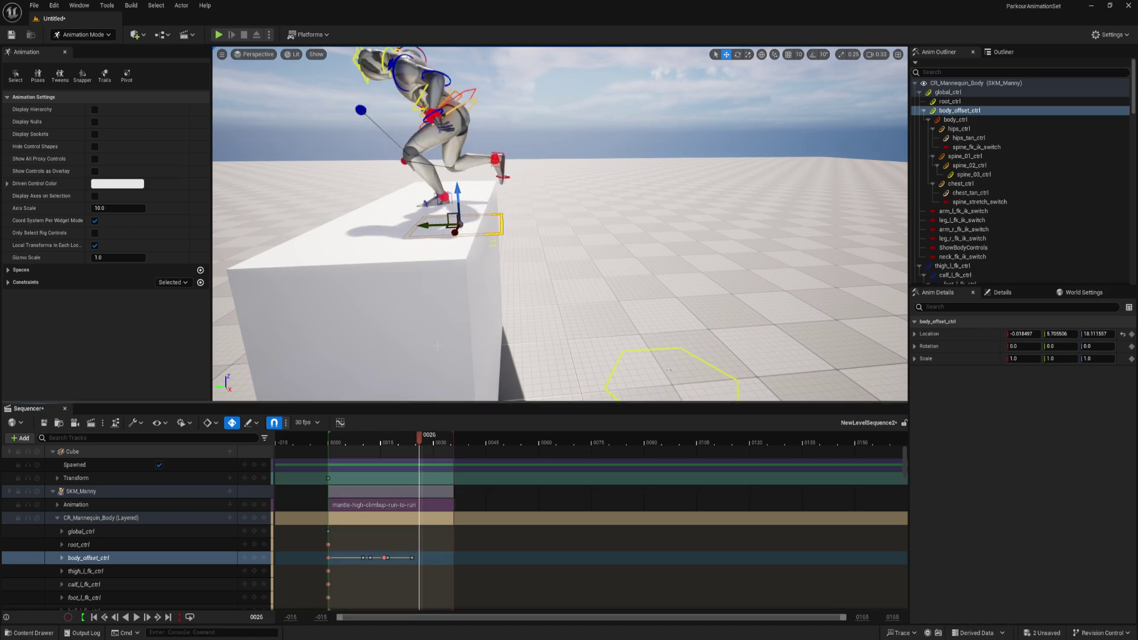
left_click_drag(457, 191, 462, 187)
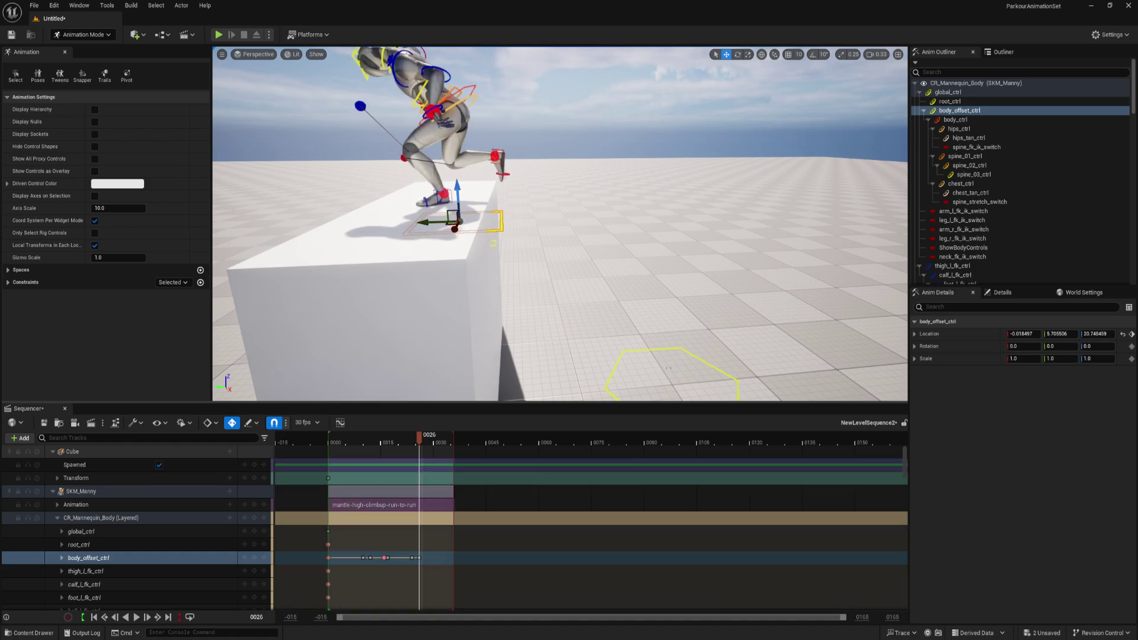
Raise and key the body offset at frame 30, then play back to check foot contact.
mouse_move(419, 436)
left_mouse_down()
mouse_move(408, 437)
mouse_move(464, 443)
mouse_move(436, 448)
left_mouse_up()
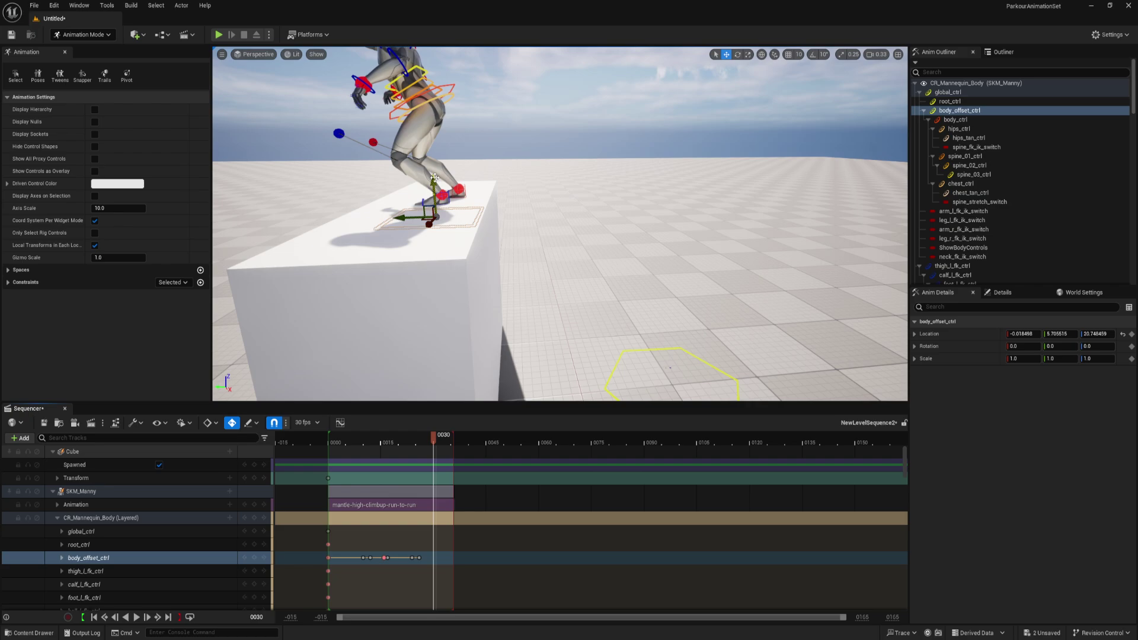
left_click_drag(434, 177, 436, 186)
key("f")
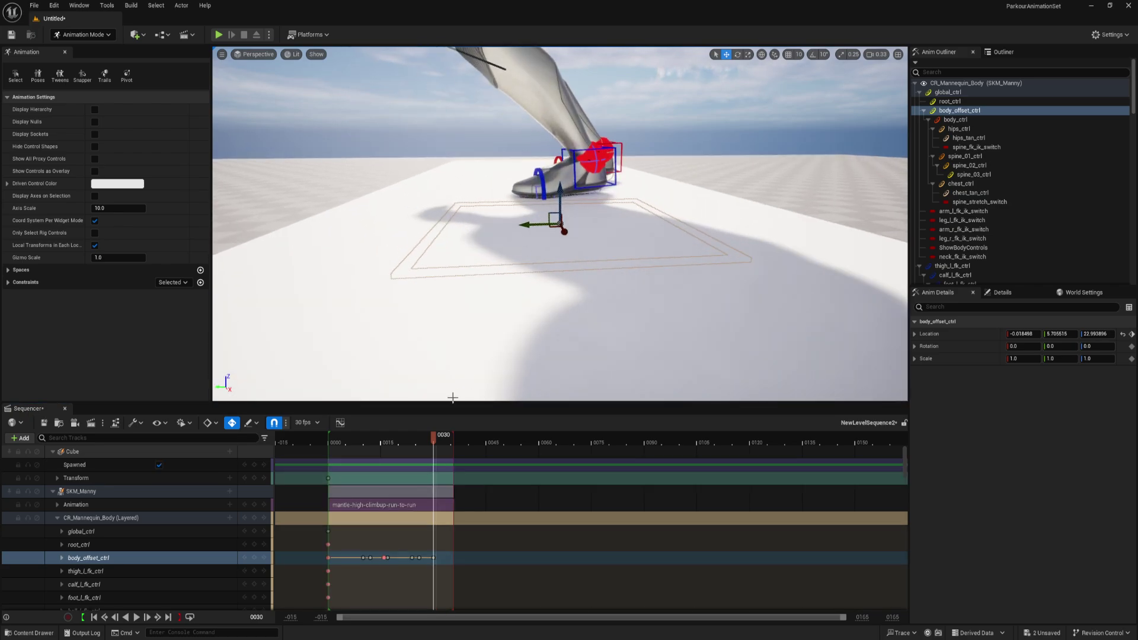
mouse_move(431, 446)
left_mouse_down()
mouse_move(401, 440)
mouse_move(433, 444)
left_mouse_up()
key("space")
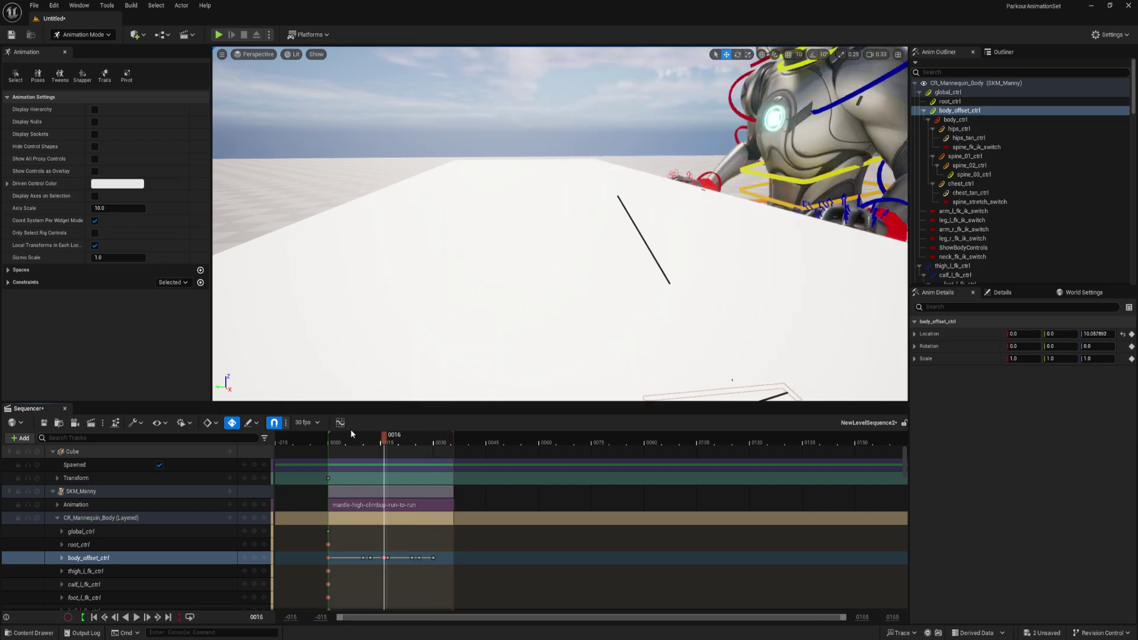
key("space")
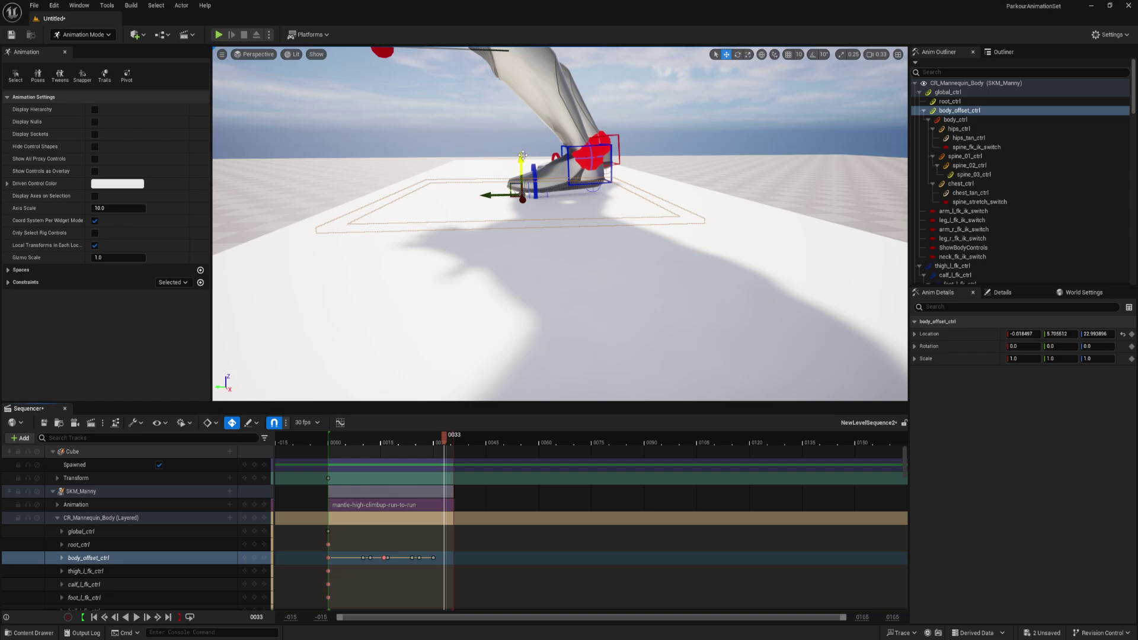
Lower and key the body offset at frames 33 and 35, then play back the climb-up.
left_click_drag(524, 156, 525, 159)
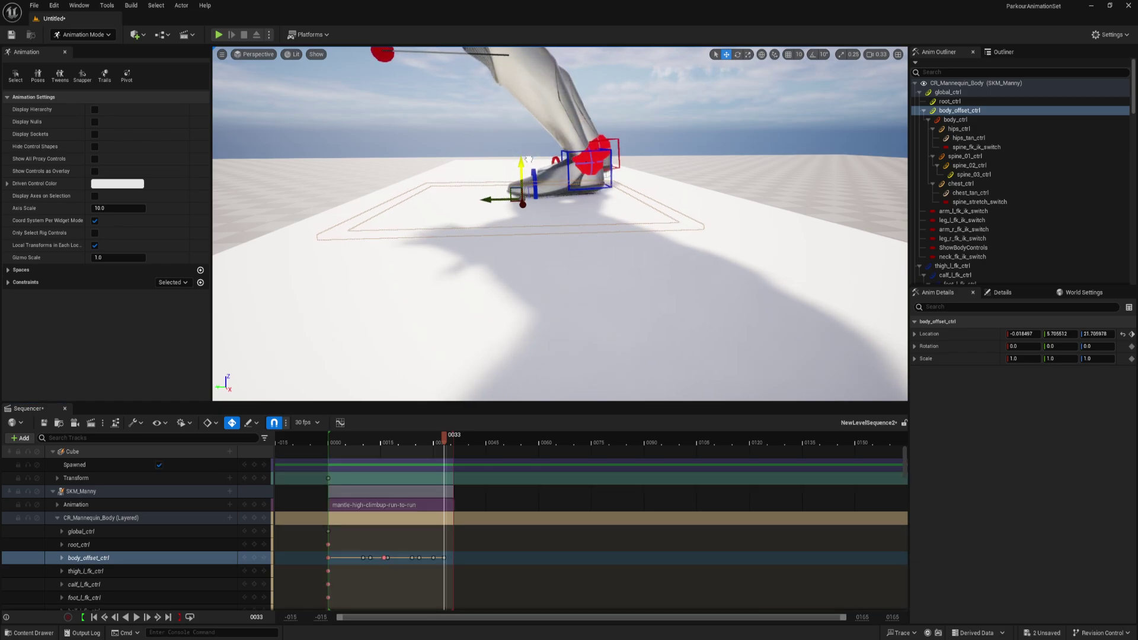
left_click_drag(445, 442, 455, 443)
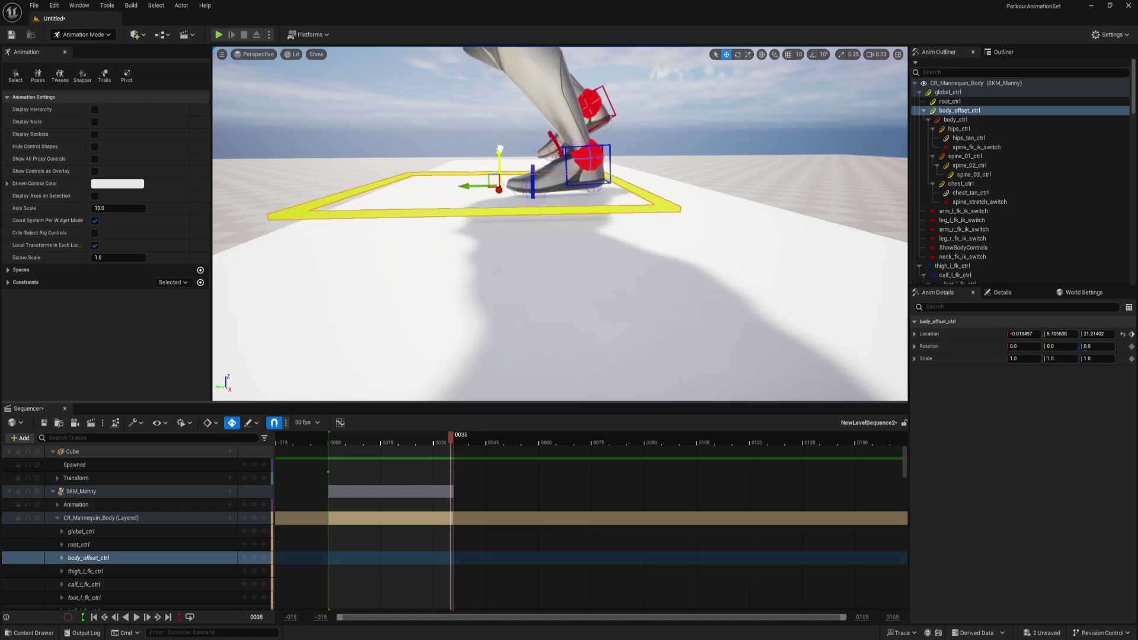
left_click_drag(498, 145, 510, 151)
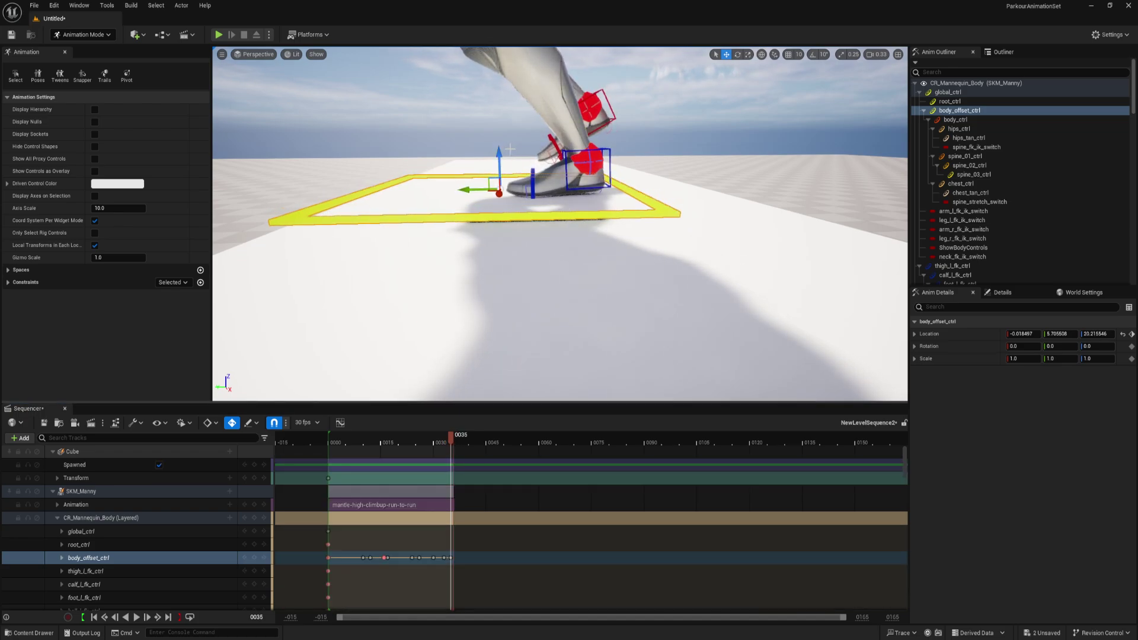
key("space")
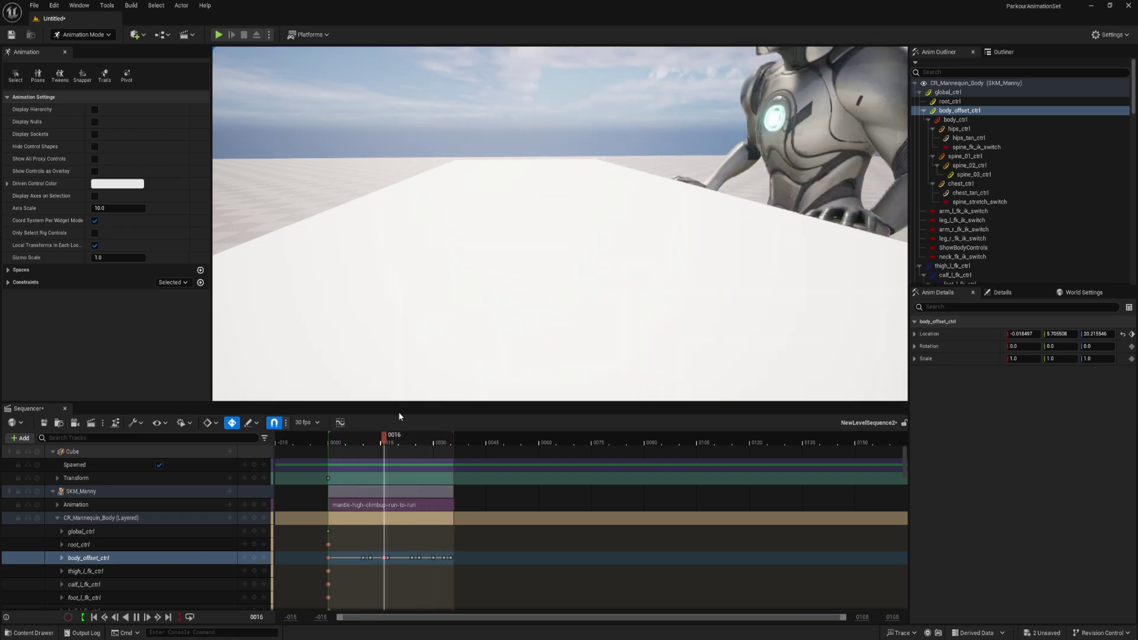
key("space")
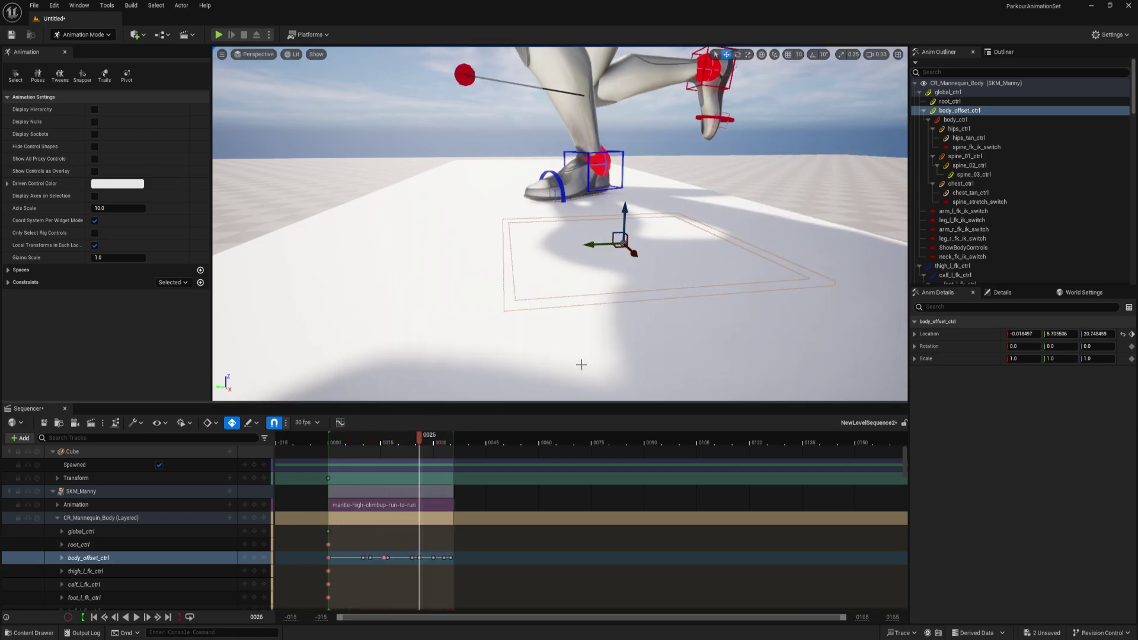
right_click_drag(677, 221, 687, 199)
scroll(684, 197, "up", 10)
key("space")
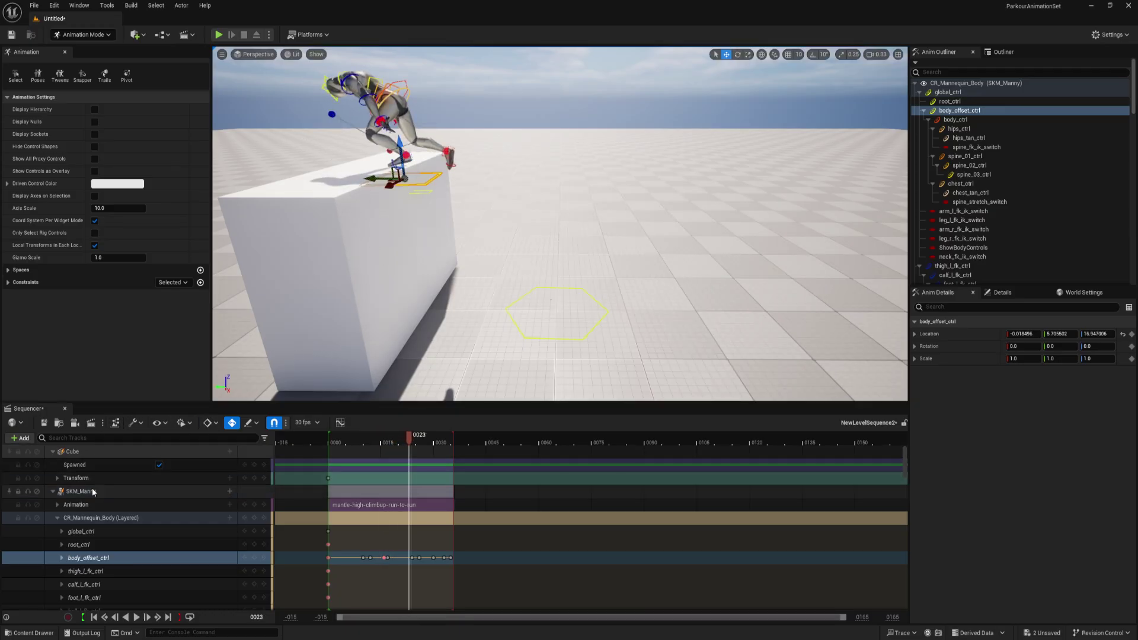
left_click(127, 493)
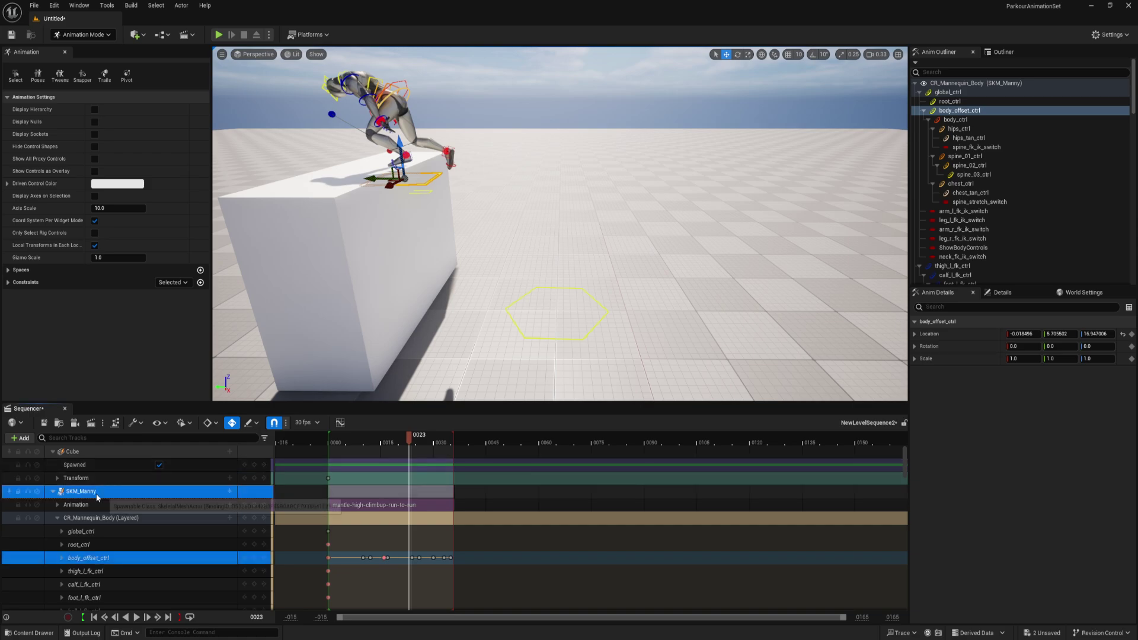
Bake SKM_Manny's track to an Anim Sequence named mantlev2 in the Content folder.
right_click(127, 493)
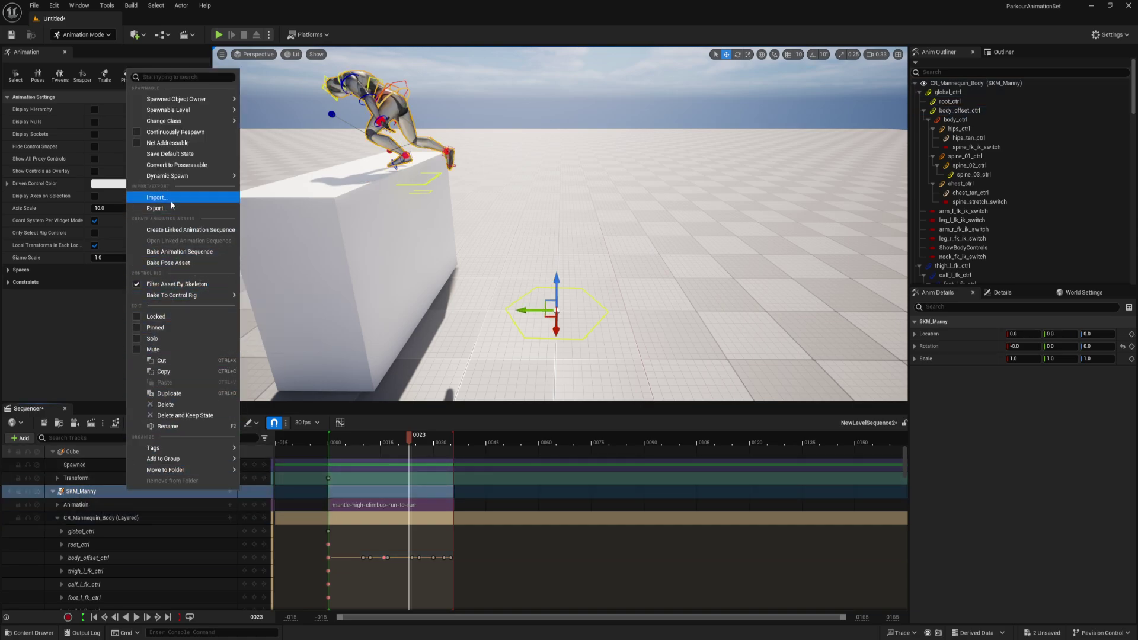
left_click(168, 255)
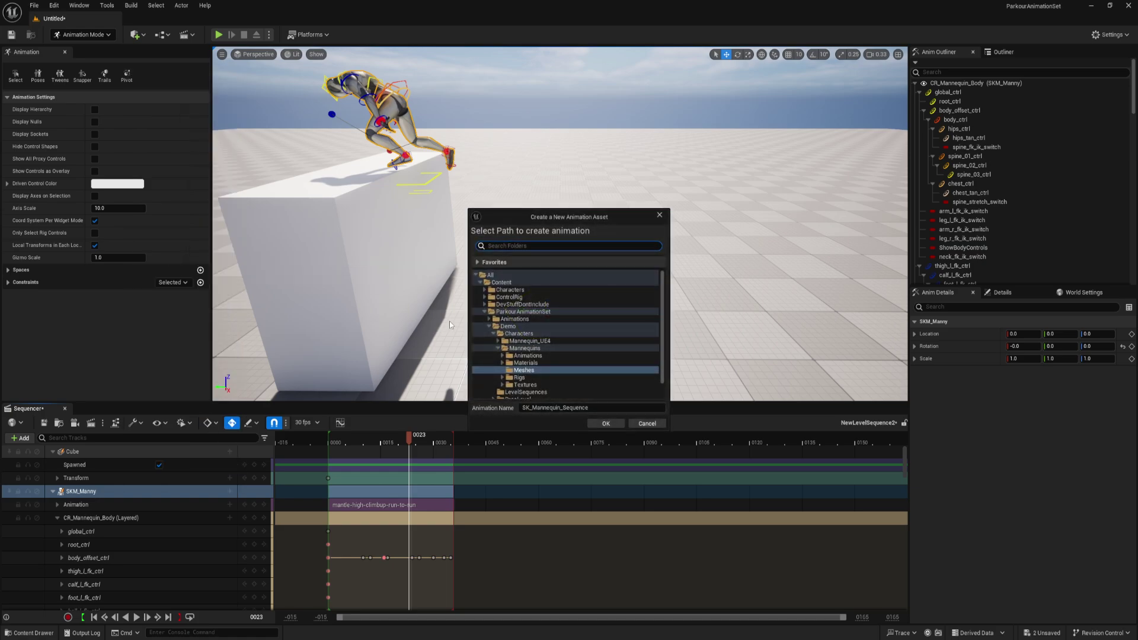
left_click(494, 284)
left_click(579, 408)
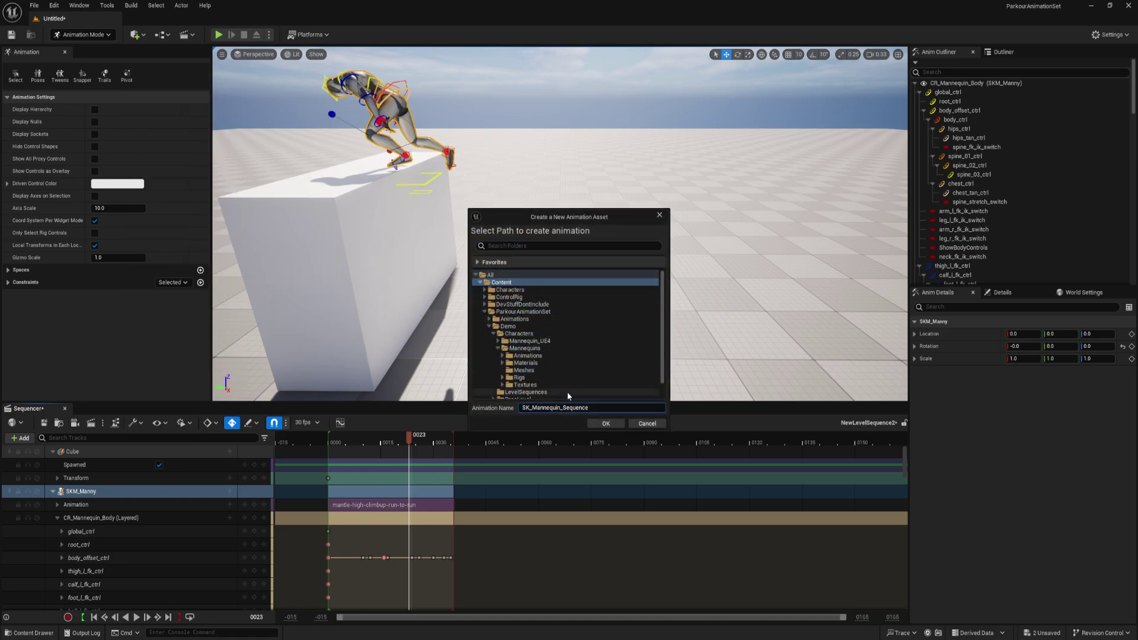
key("ctrl+a")
type("mantlev2")
left_click(613, 425)
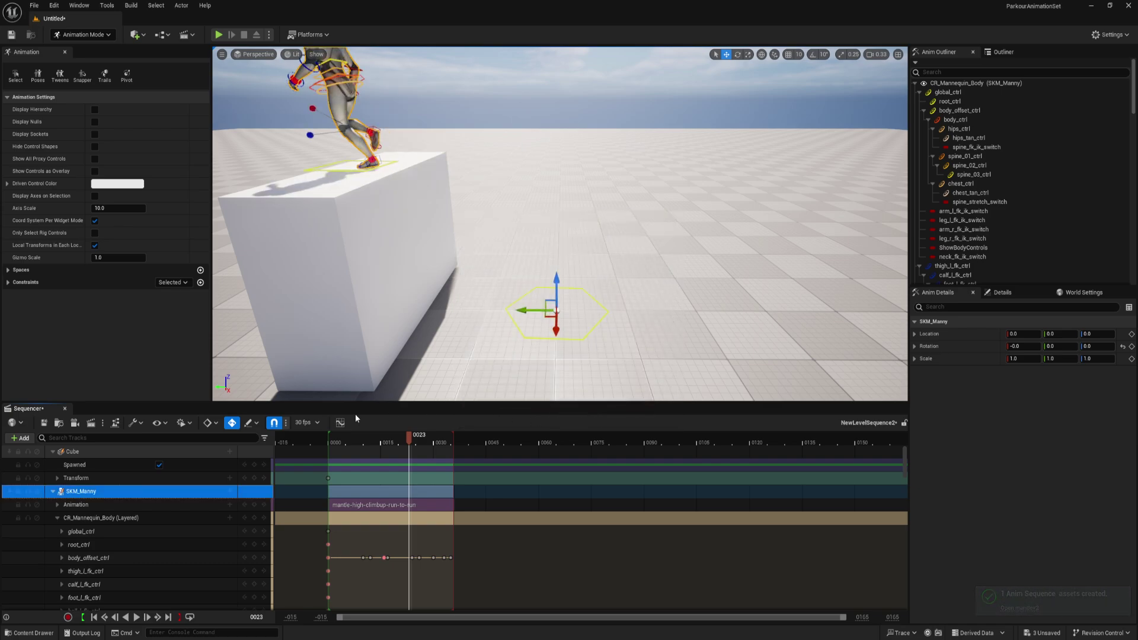
Save the current level as AnimBase2 in the DevStuffDontInclude folder.
left_click(93, 423)
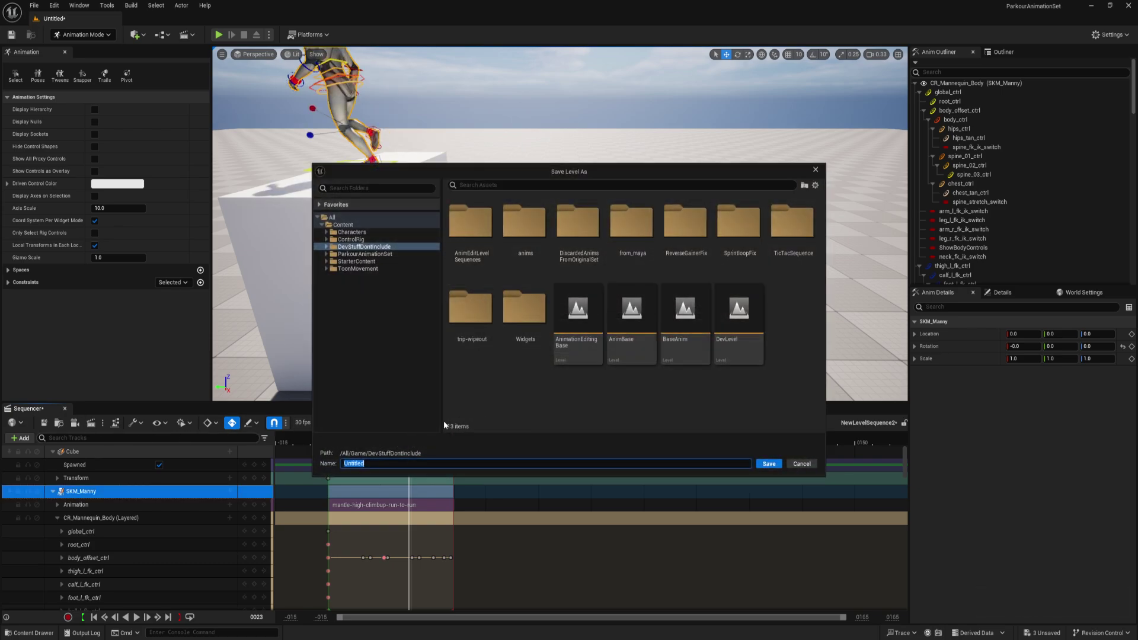
left_click(256, 407)
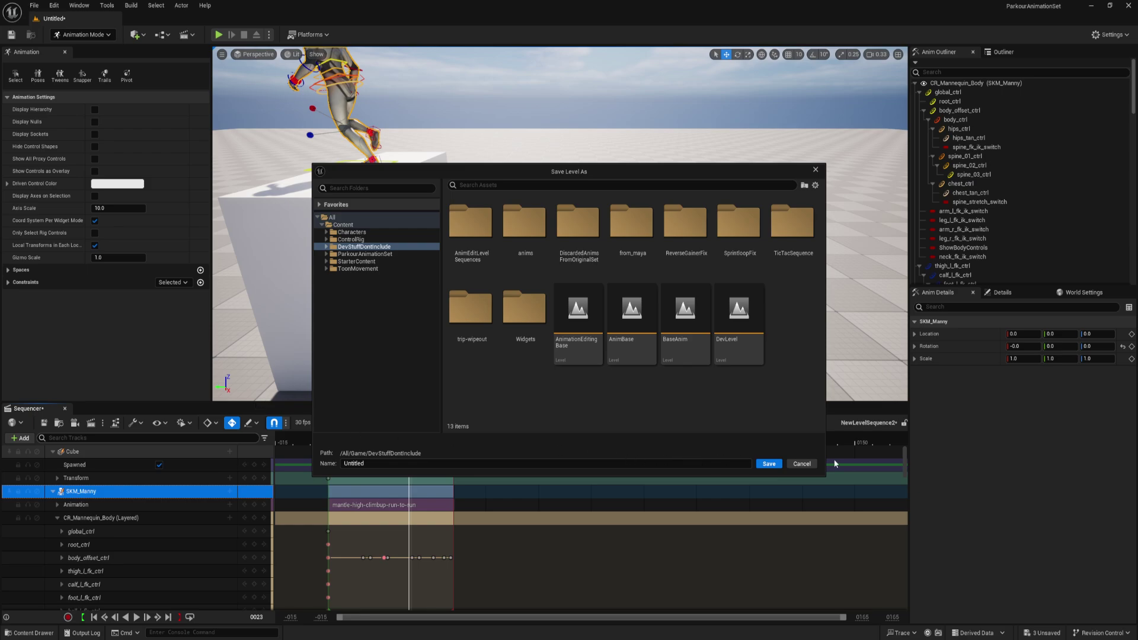
left_click(802, 464)
key("ctrl+s")
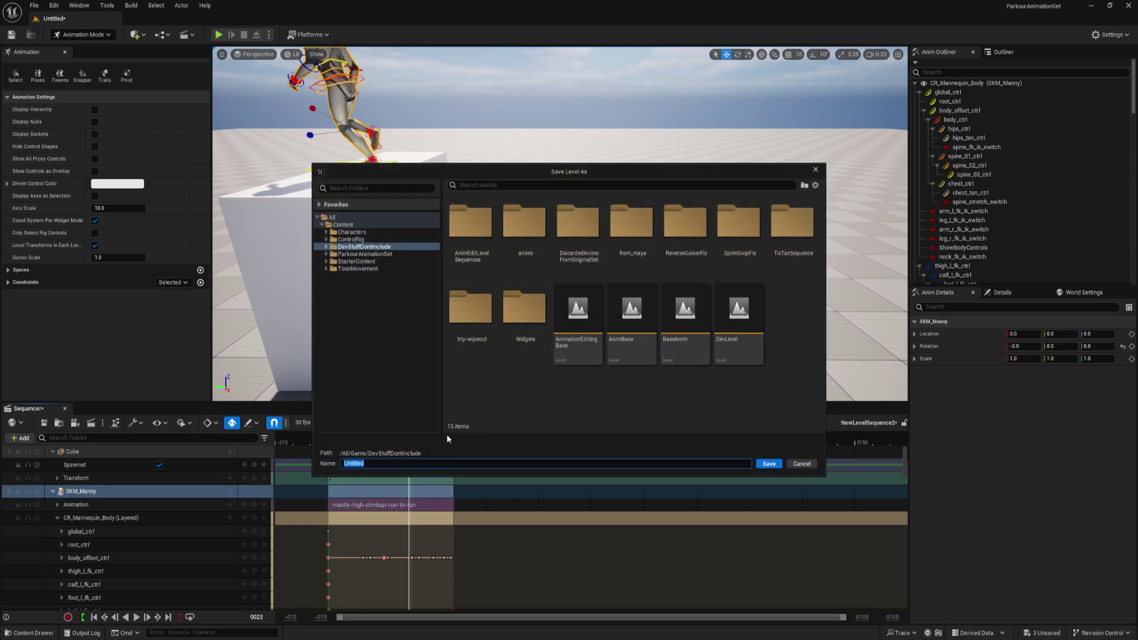
type("AnimBase2")
key("Return")
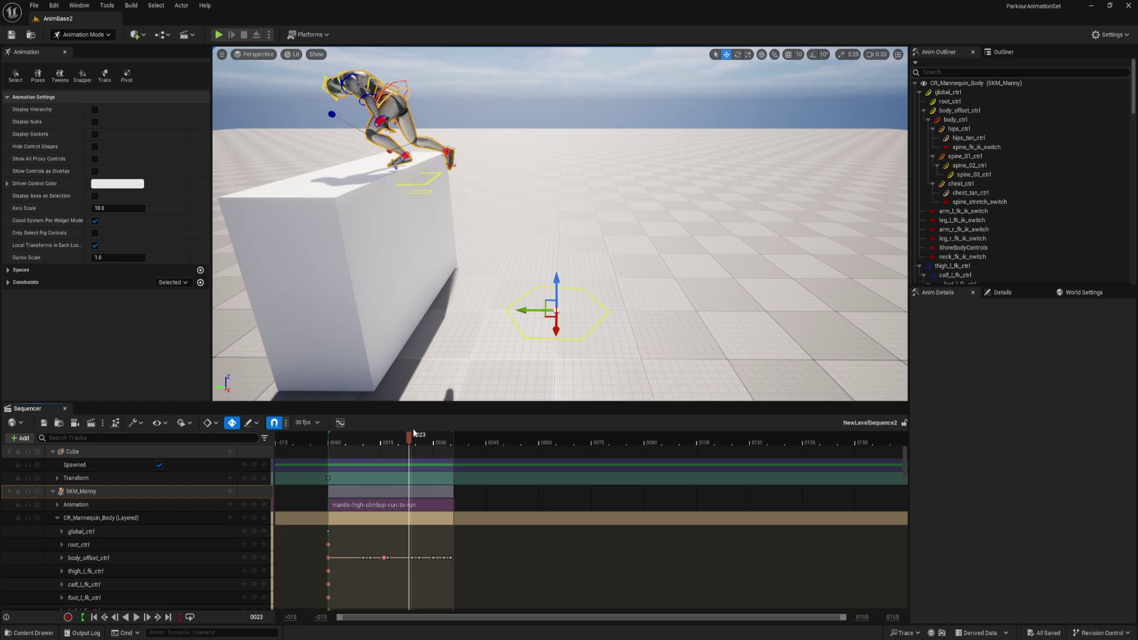
Rewind to the sequence start and duplicate NewLevelSequence2 as NewLevelSequence3.
mouse_move(412, 437)
left_mouse_down()
mouse_move(343, 449)
mouse_move(399, 452)
left_mouse_up()
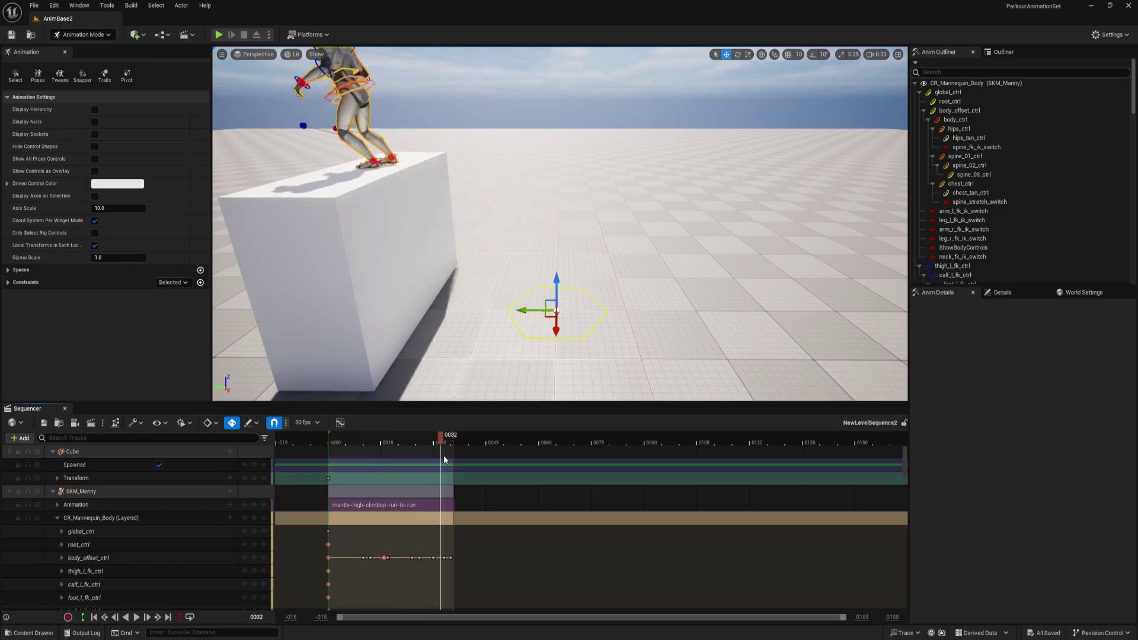
left_click_drag(443, 455, 329, 445)
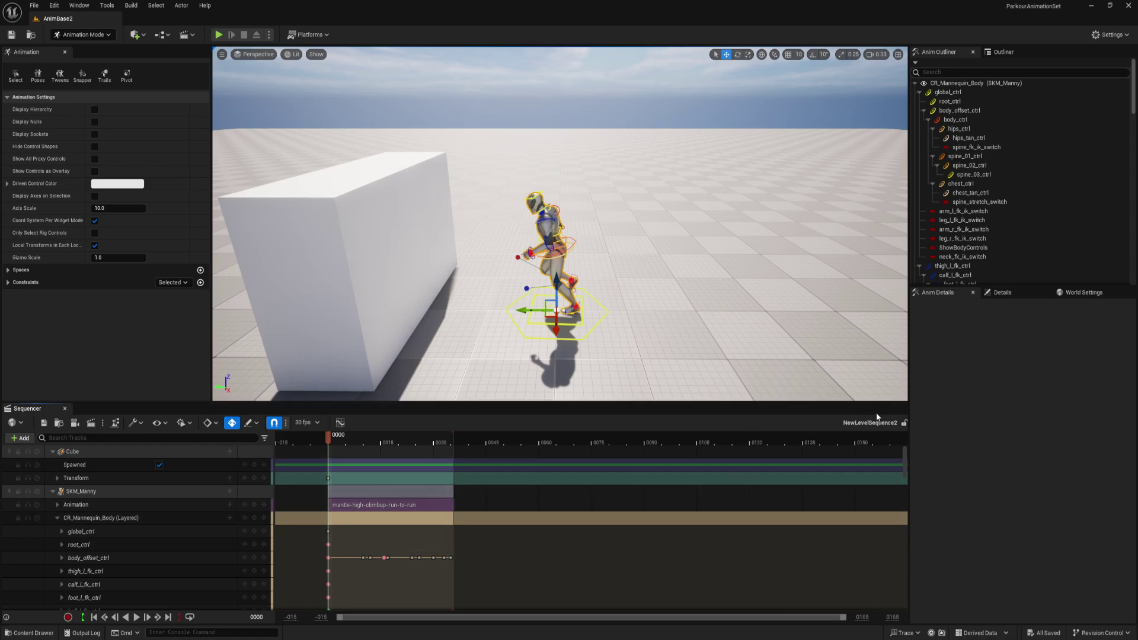
left_click(59, 423)
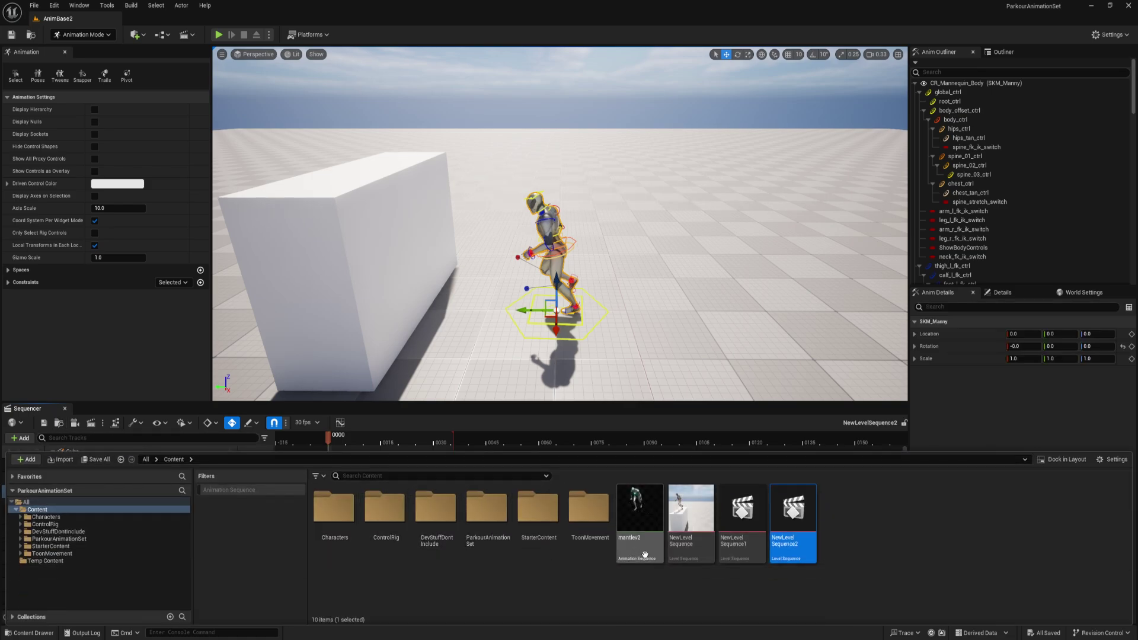
key("ctrl+d")
key("Return")
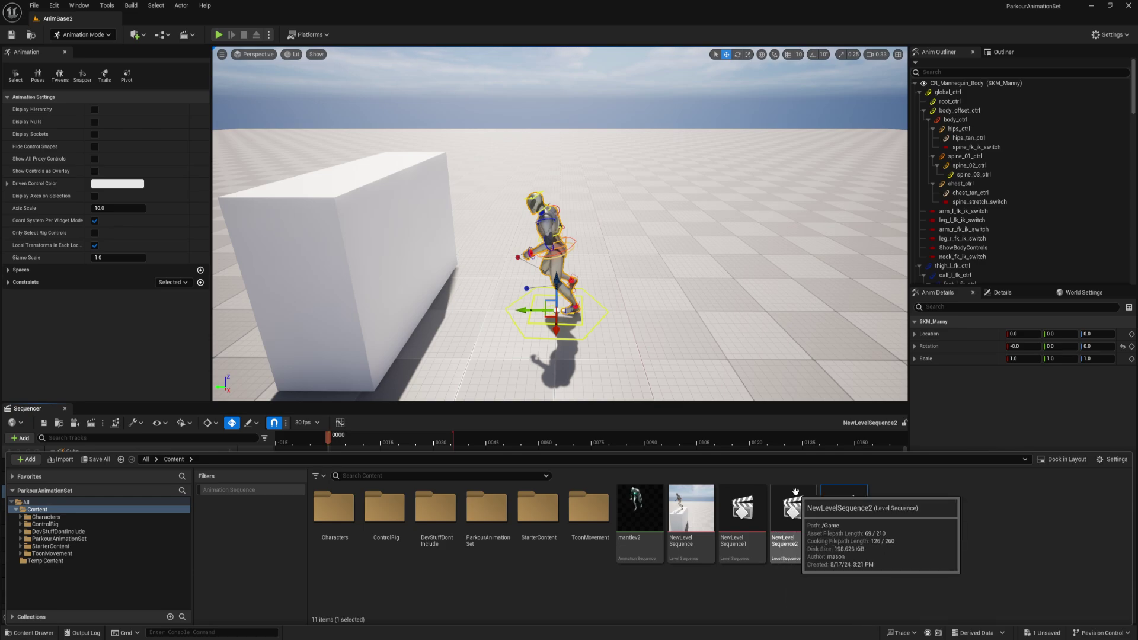
left_click(437, 415)
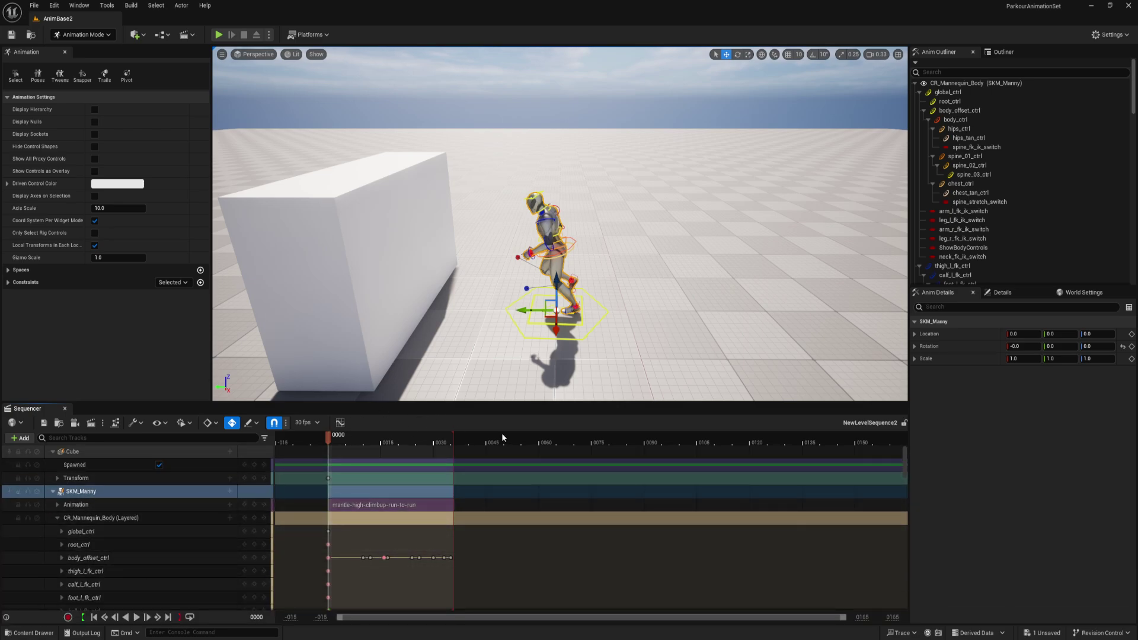
Delete the layered CR_Mannequin_Body track and the old climb-up animation section.
left_click(97, 521)
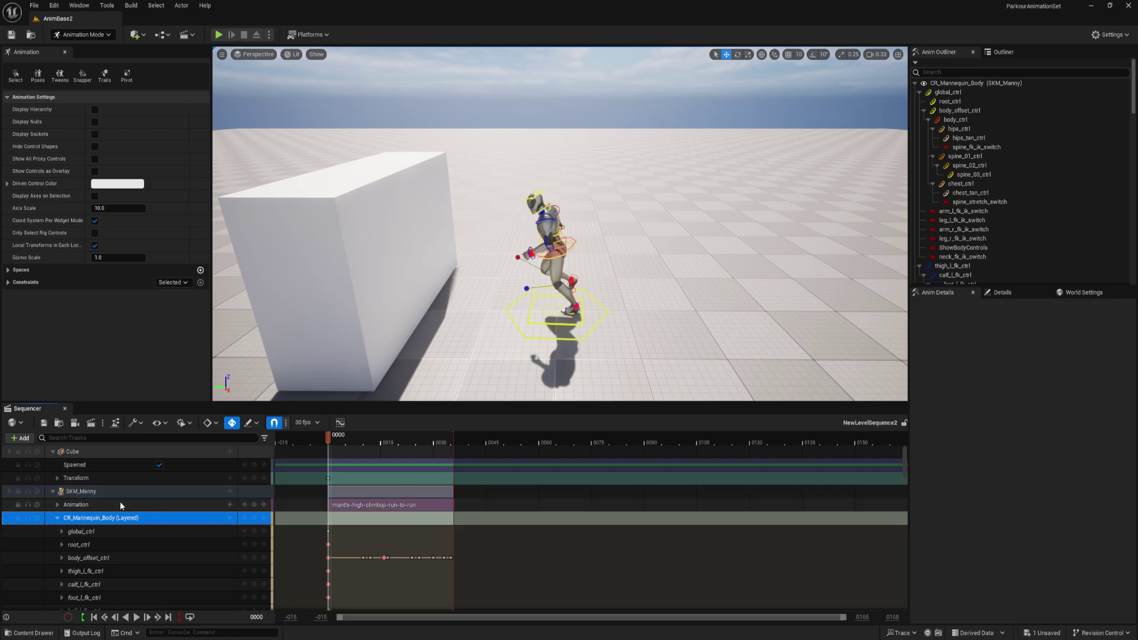
key("Delete")
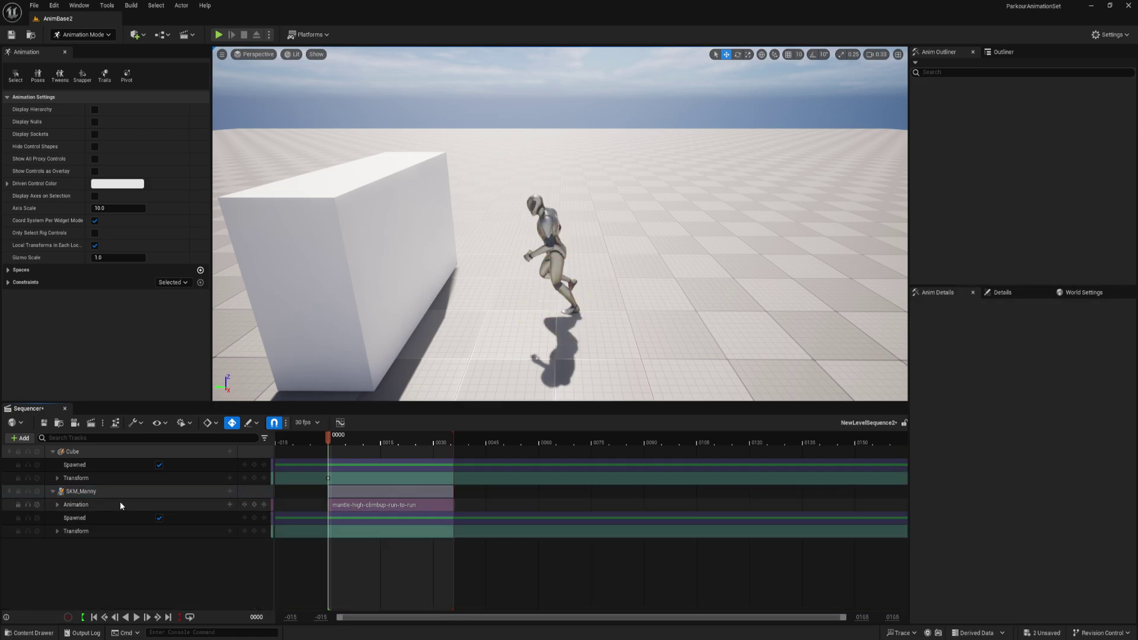
left_click(357, 504)
key("Delete")
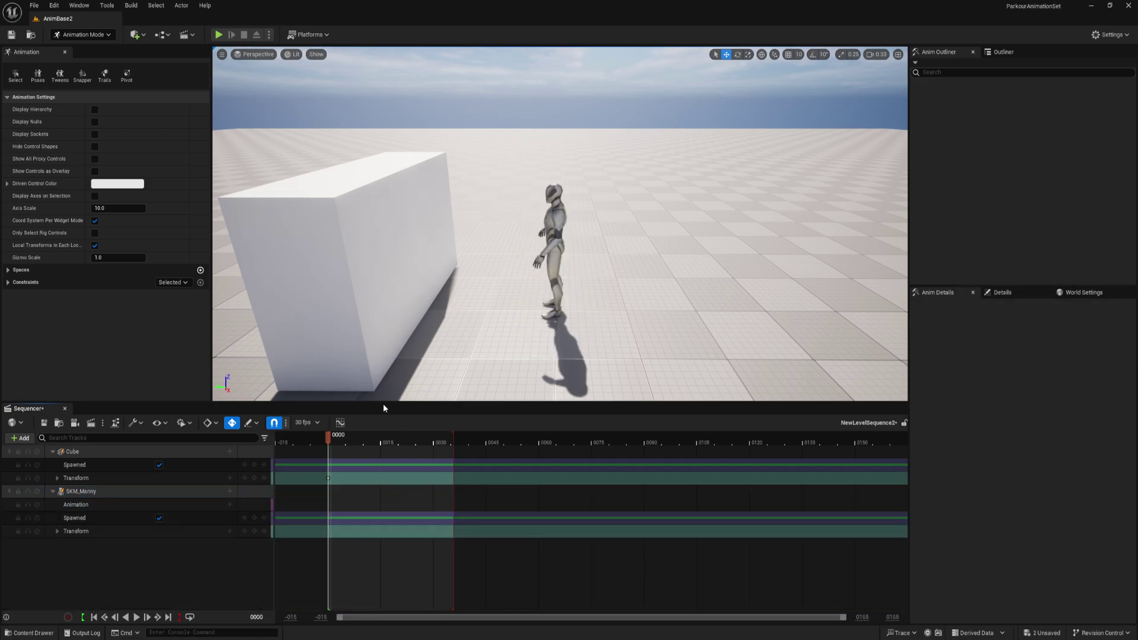
Add the baked mantlev2 clip to SKM_Manny's Animation track and scrub to check it.
left_click(230, 504)
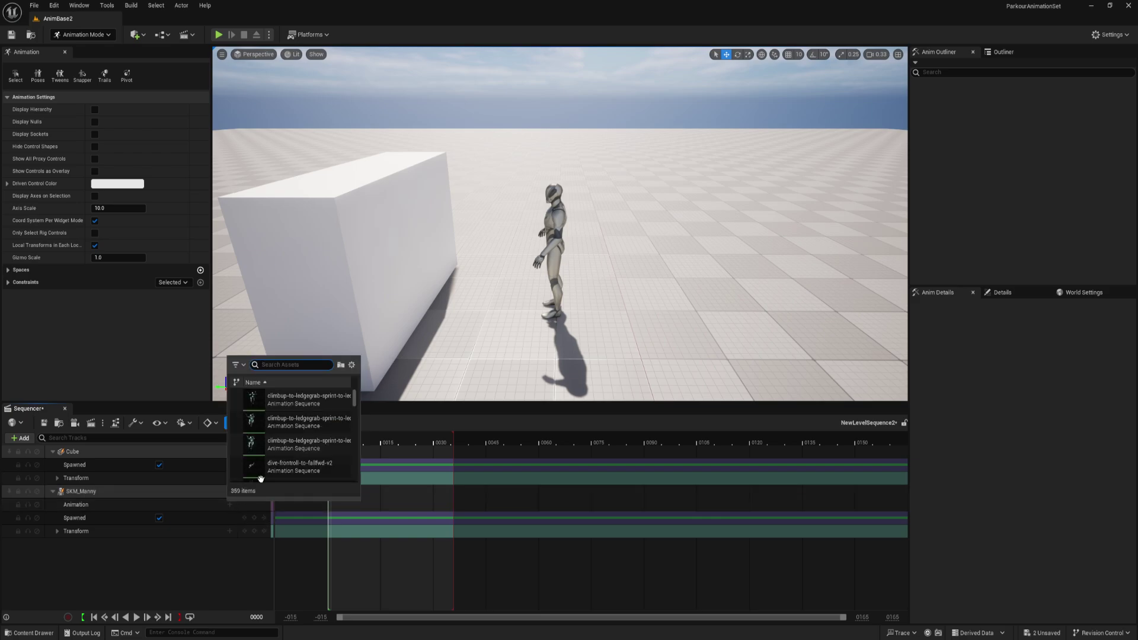
type("mantlev2")
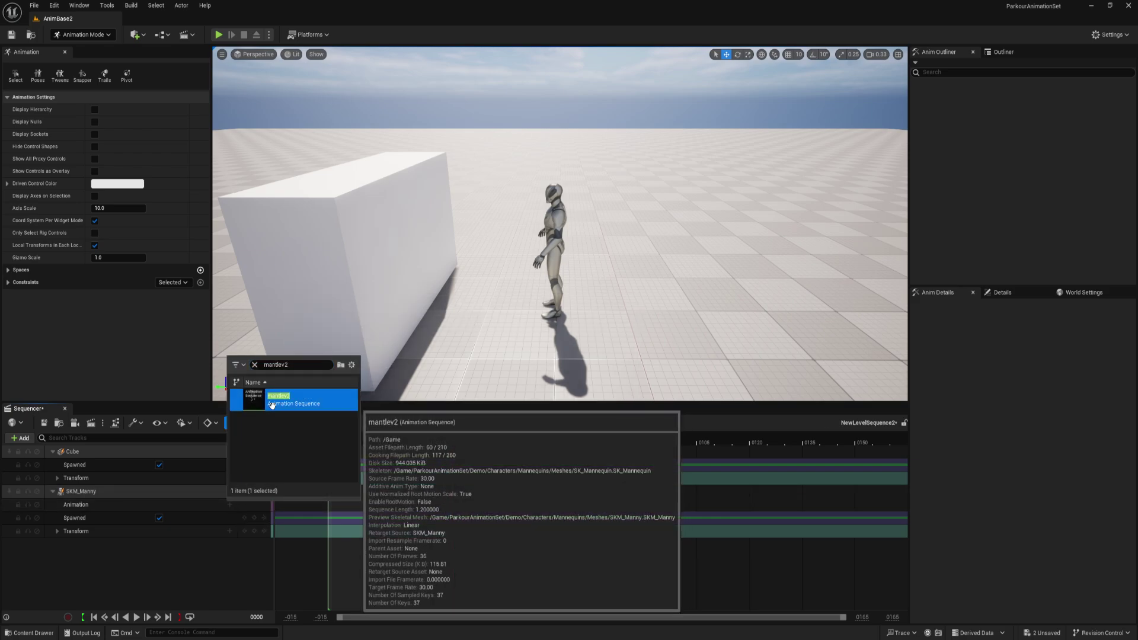
left_click(267, 399)
mouse_move(329, 439)
left_mouse_down()
mouse_move(416, 443)
mouse_move(328, 442)
left_mouse_up()
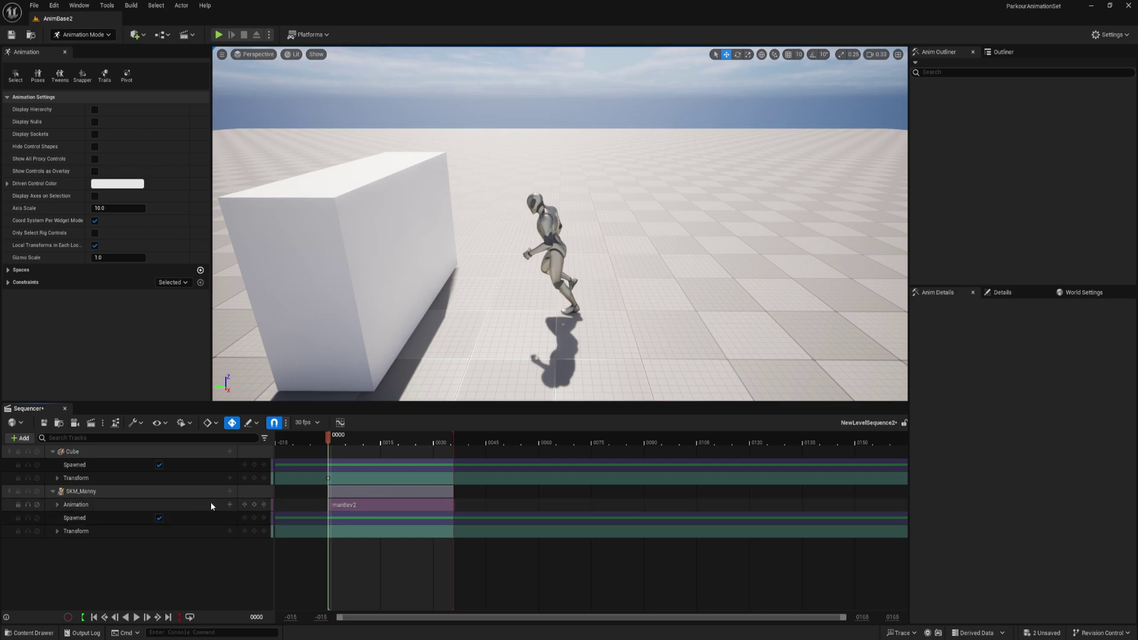
Add a layered CR_Mannequin_Body Control Rig track to SKM_Manny and scrub into the climb.
left_click(229, 492)
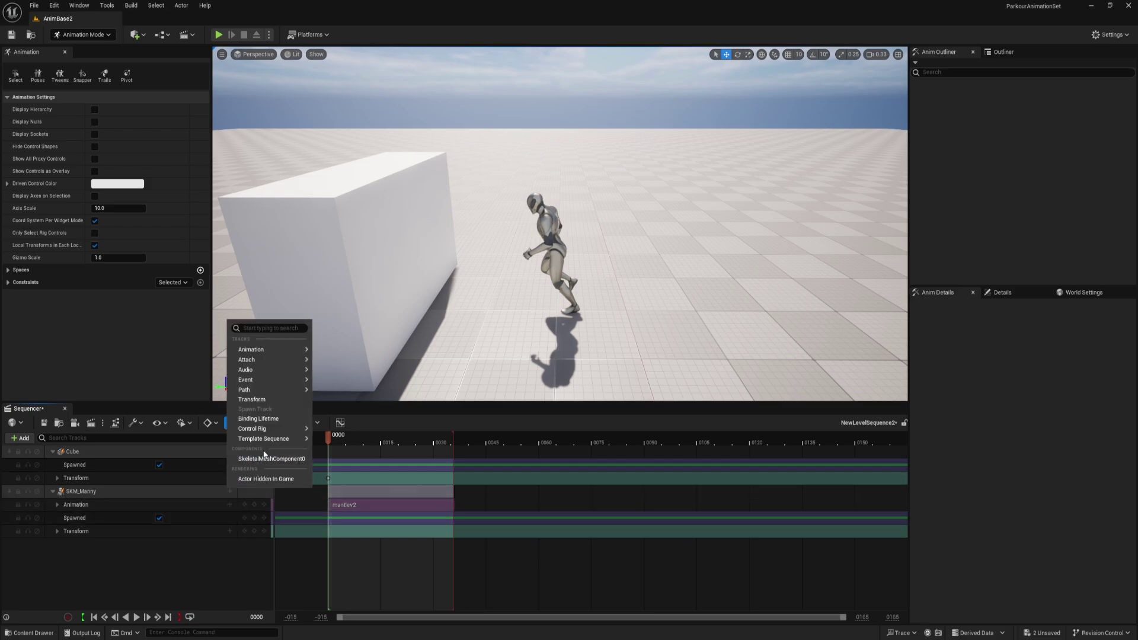
mouse_move(275, 430)
left_click(325, 432)
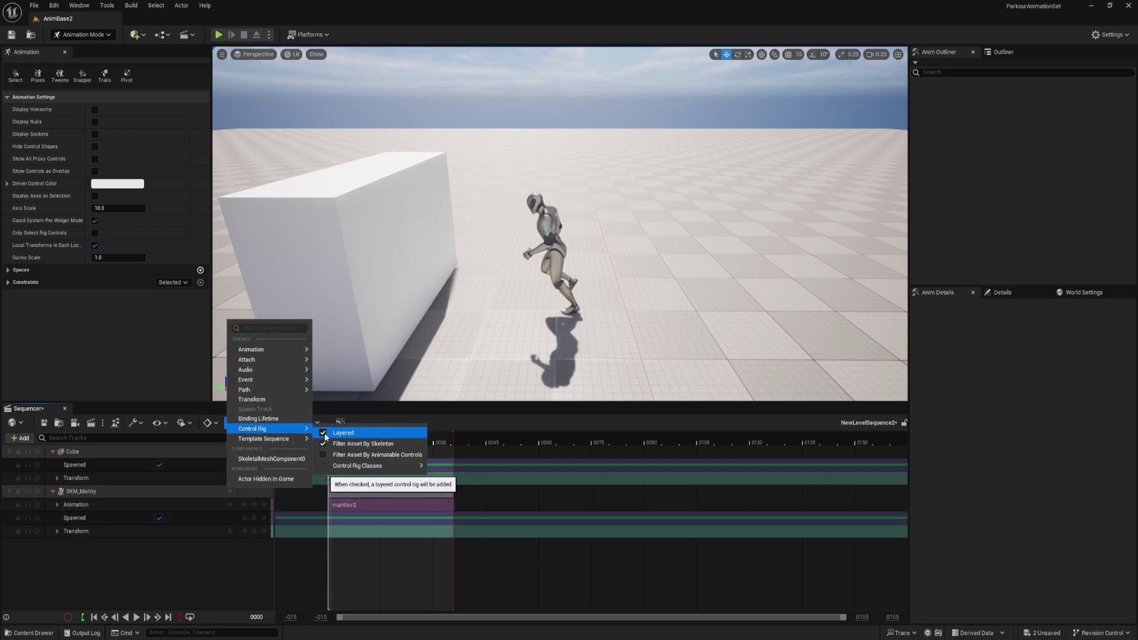
mouse_move(376, 467)
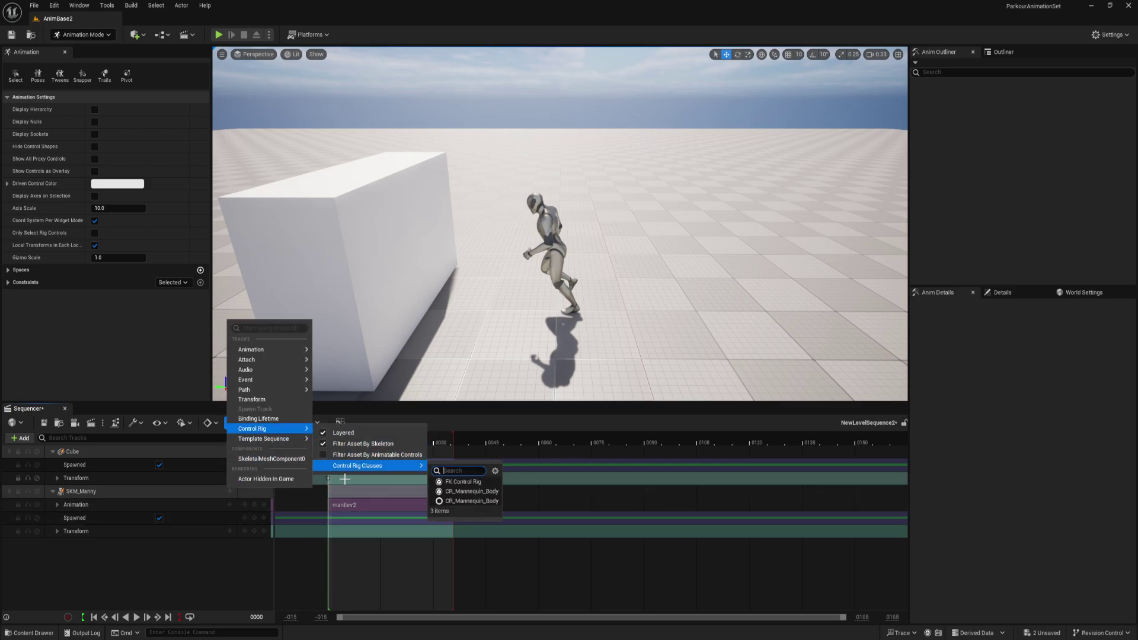
left_click(454, 491)
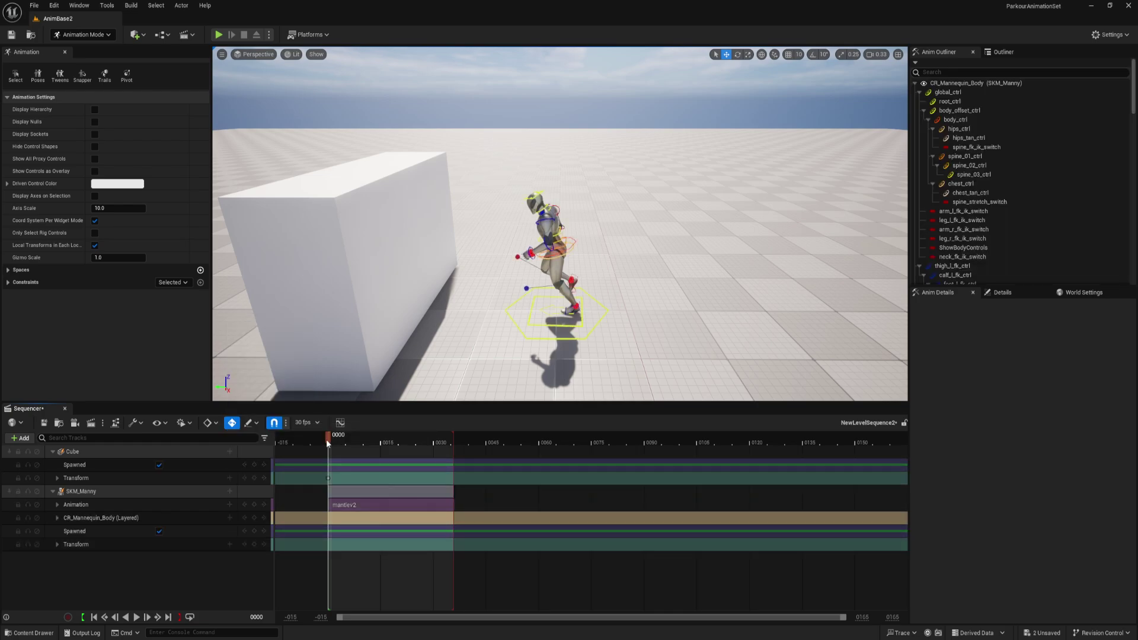
left_click_drag(326, 440, 328, 475)
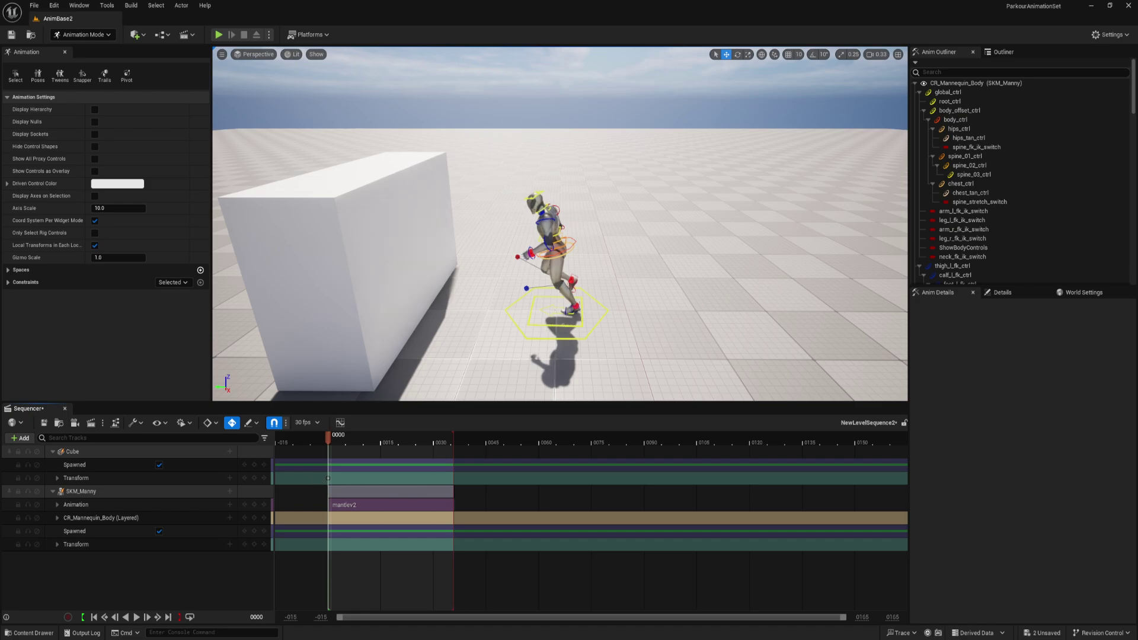